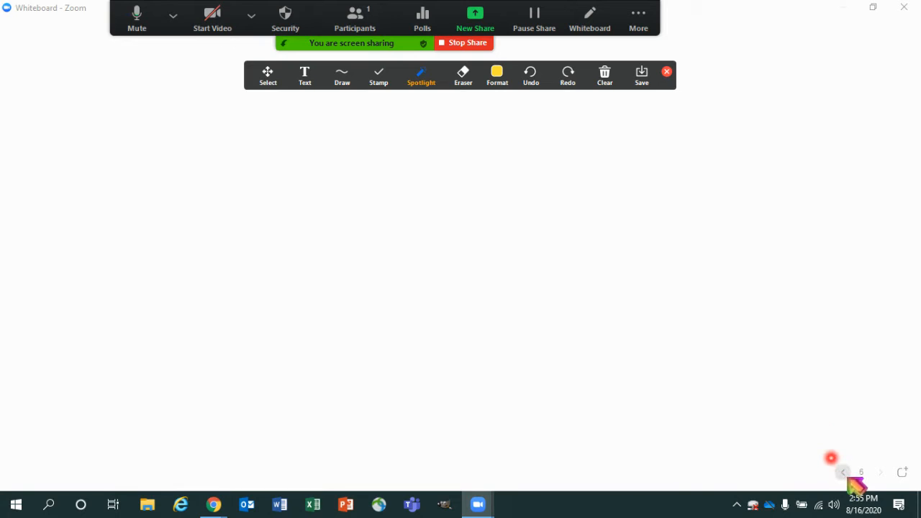
Page back through the whiteboards to the first page and forward again to the blank sixth page
click(843, 472)
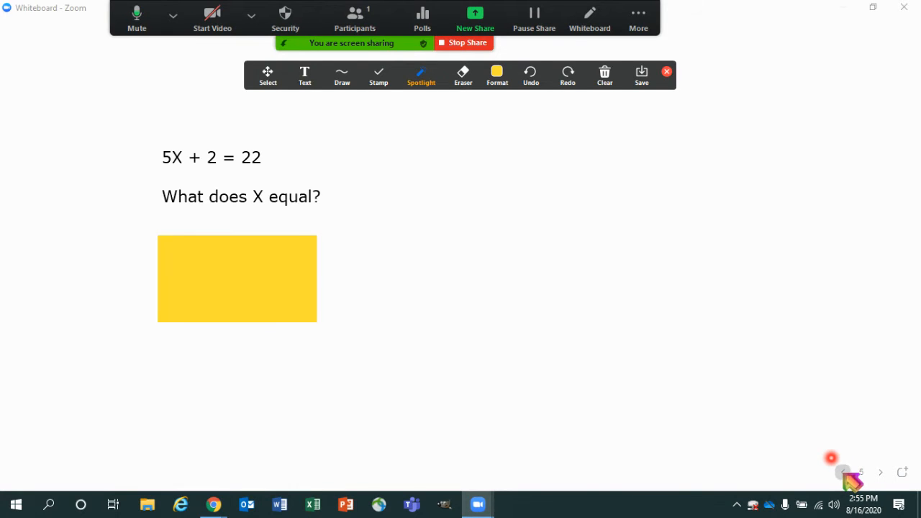
click(843, 472)
click(843, 472)
click(842, 472)
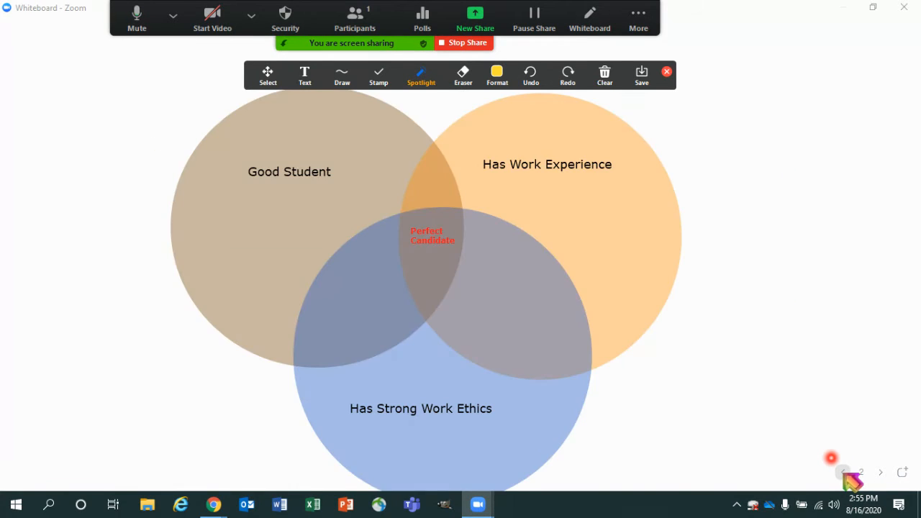
click(843, 472)
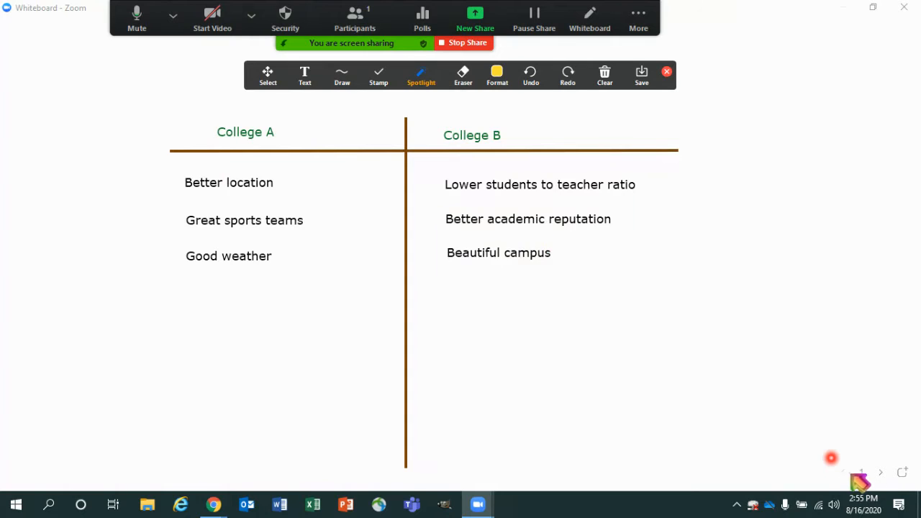
click(879, 472)
click(880, 471)
click(880, 471)
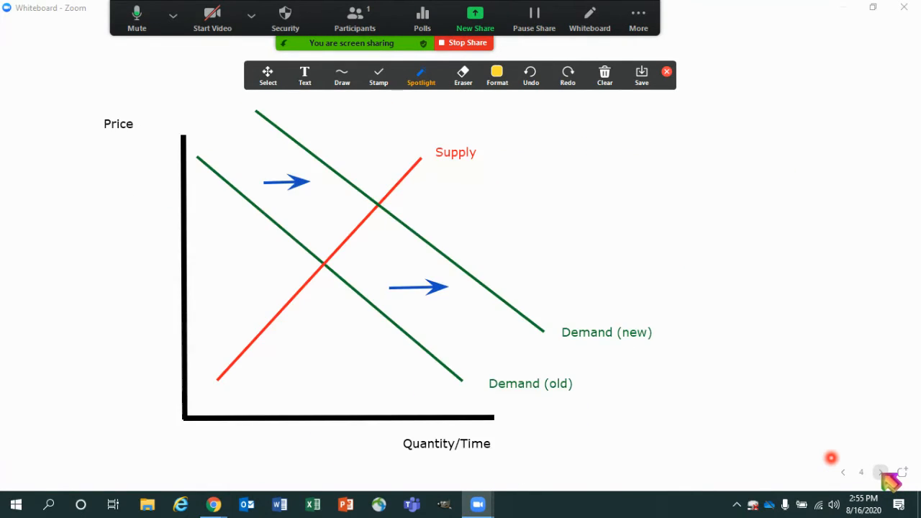
click(879, 472)
click(880, 472)
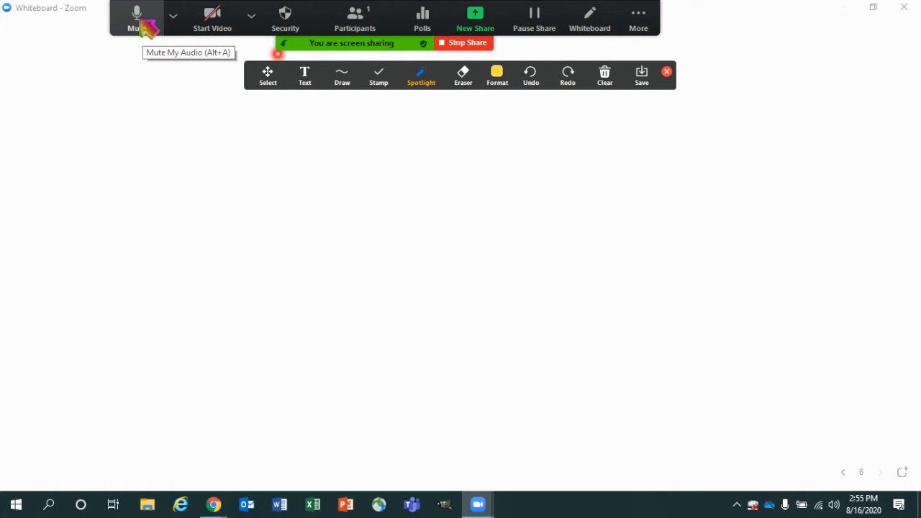
Turn the webcam video on and off again
click(213, 22)
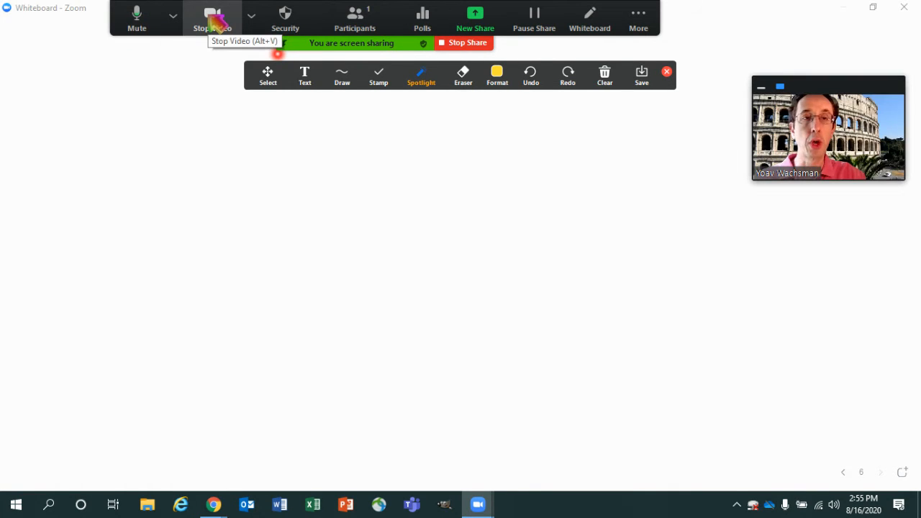
click(214, 22)
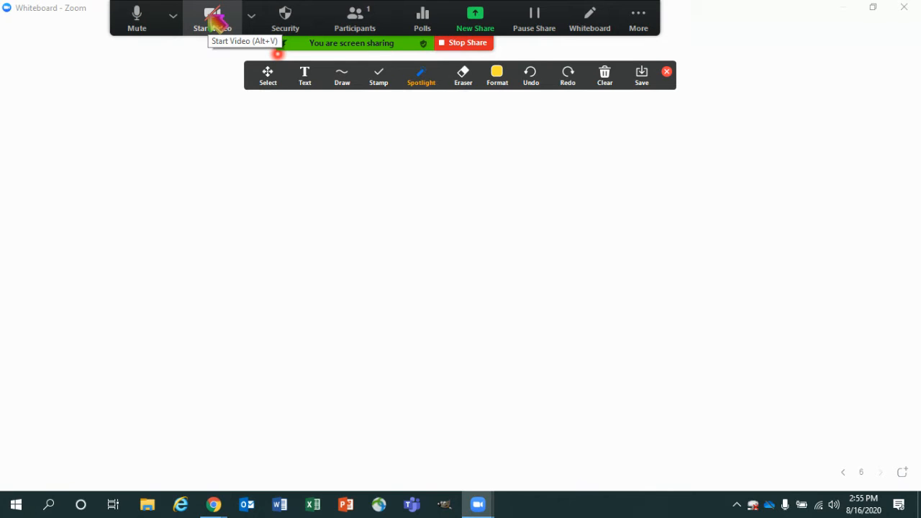
Look at the camera choices and the meeting's security options for participants
click(251, 15)
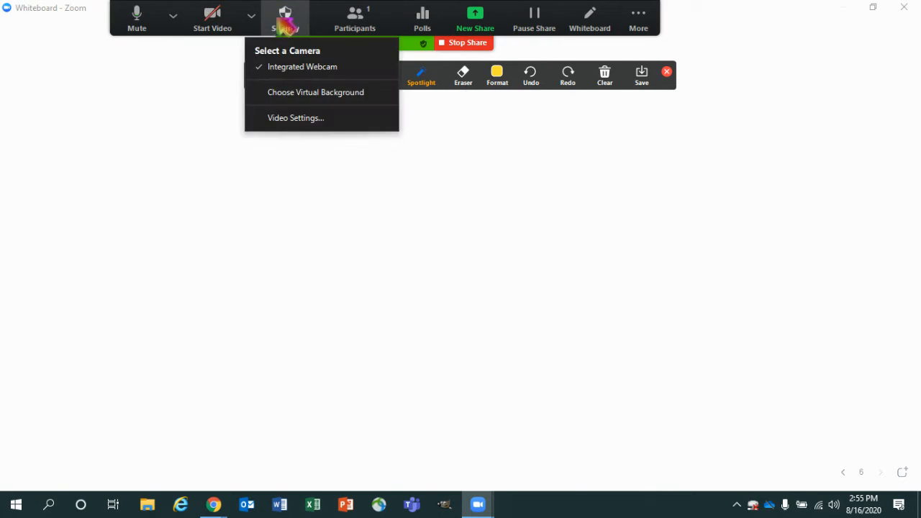
click(286, 22)
click(287, 23)
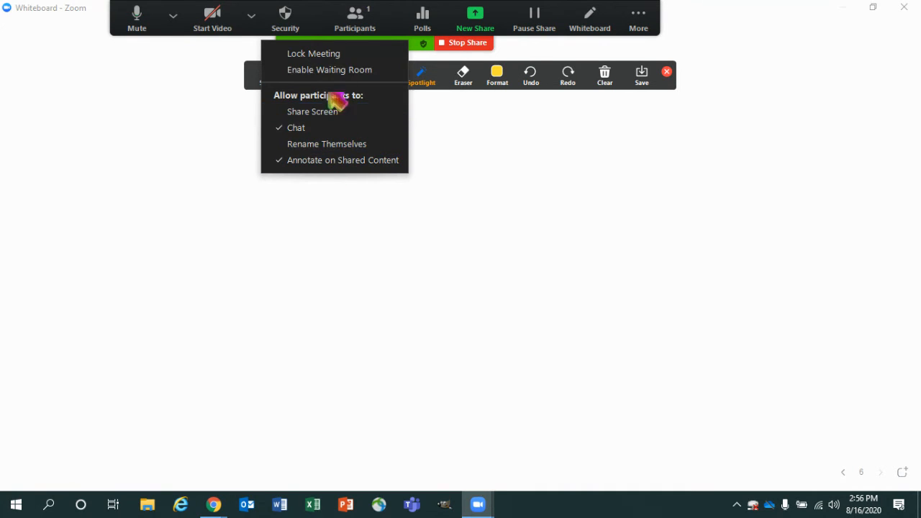
View the participants list and the prepared Zoom poll, closing each window
click(359, 18)
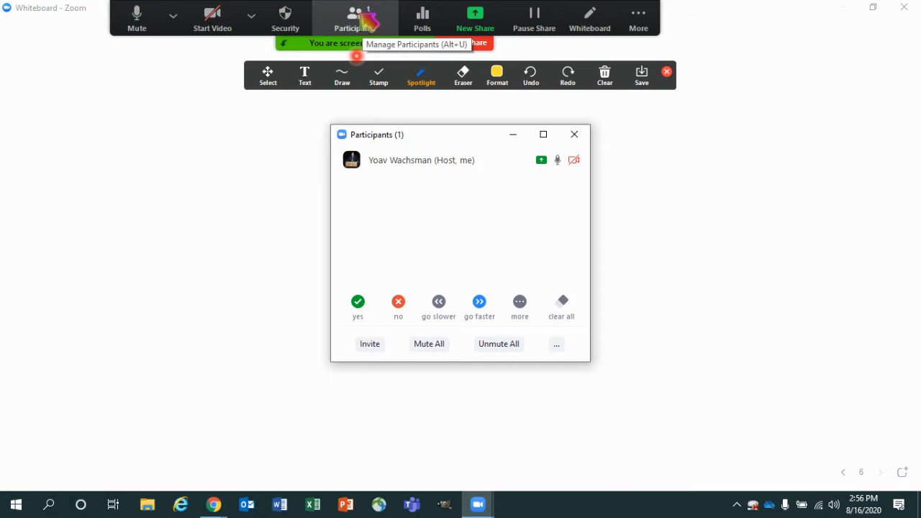
click(574, 135)
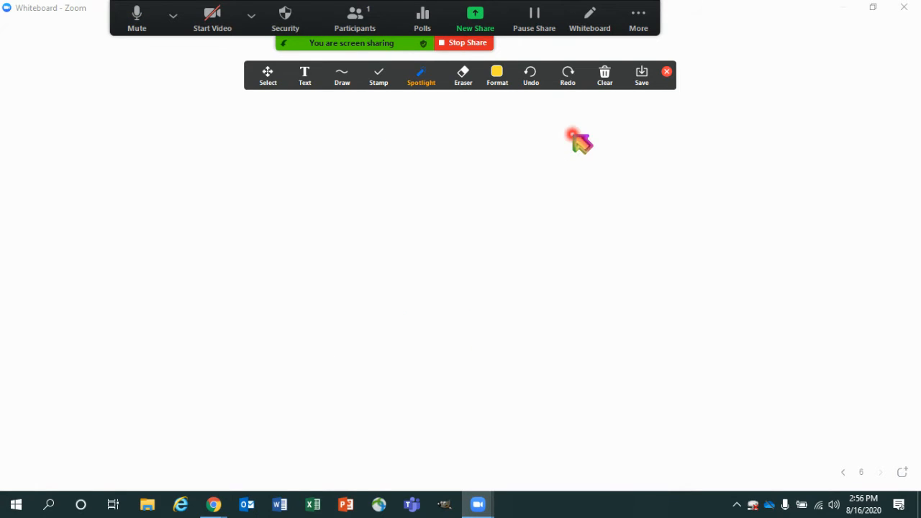
click(430, 20)
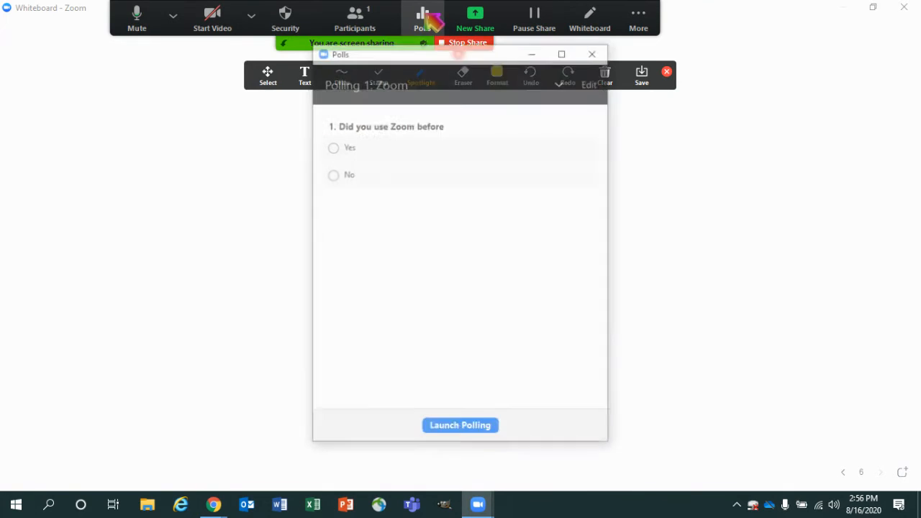
click(595, 52)
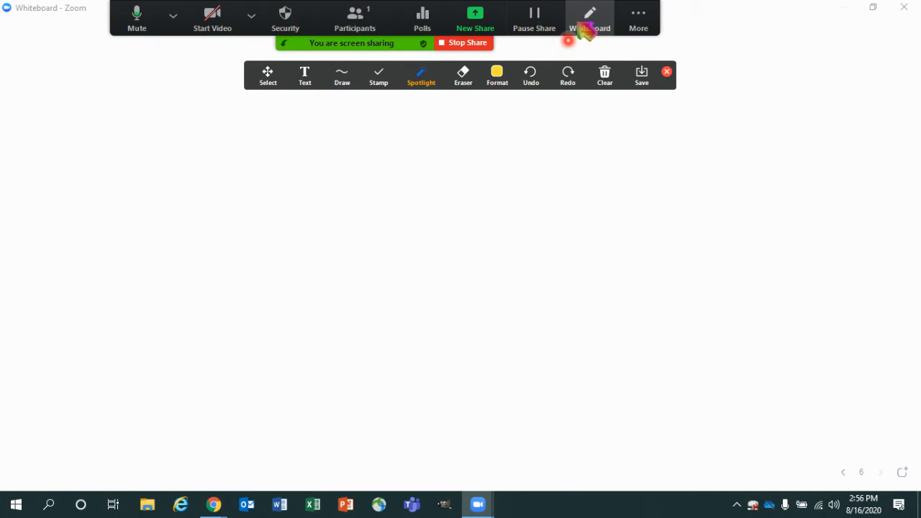
Review the additional meeting options, view the group chat and close it
click(640, 17)
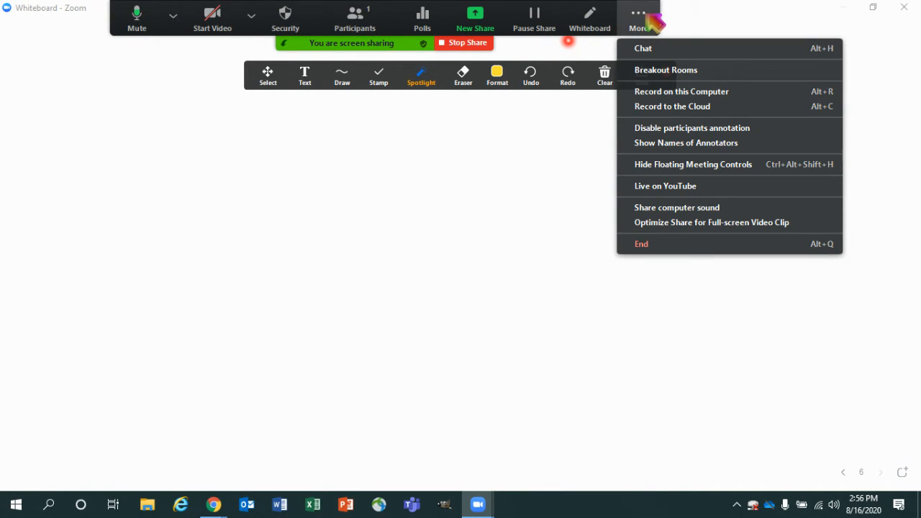
click(658, 52)
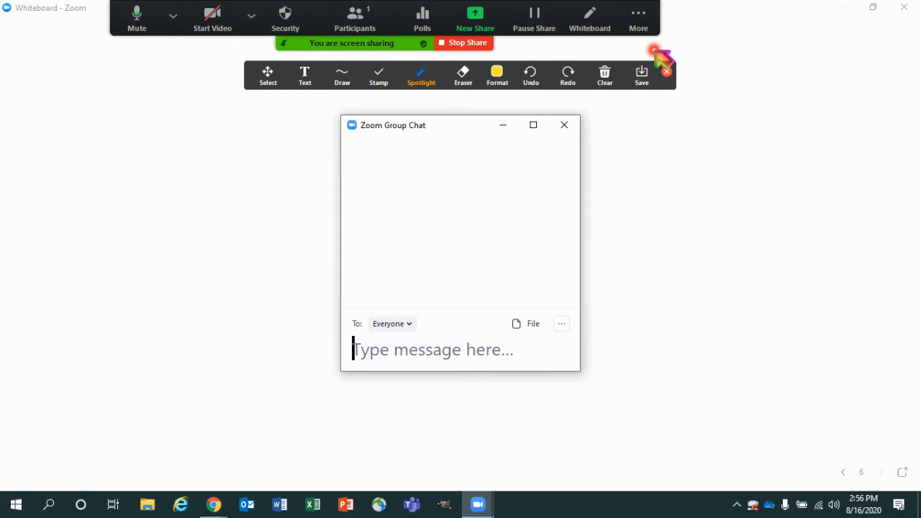
click(605, 75)
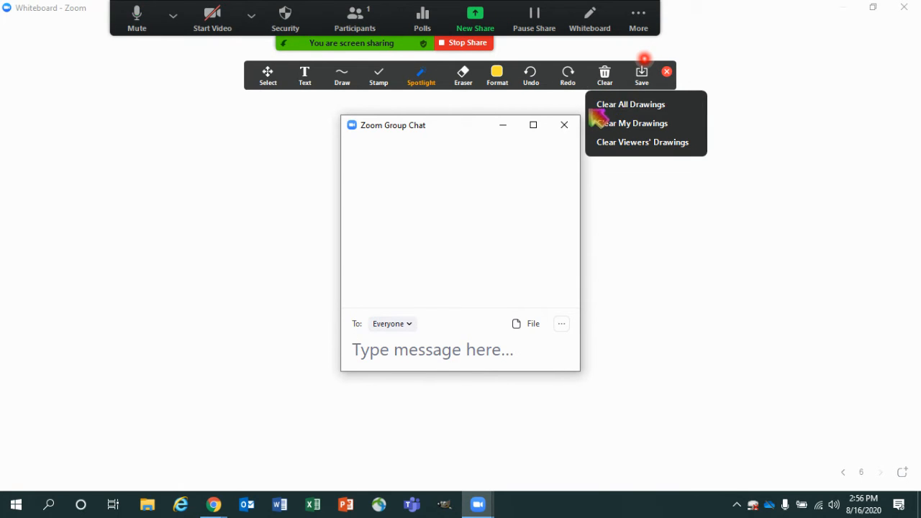
click(638, 20)
click(564, 125)
click(564, 126)
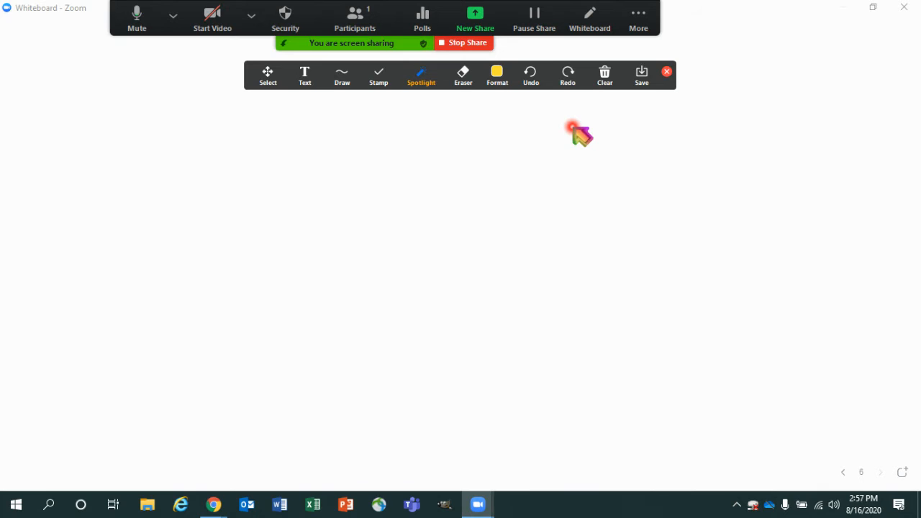
Send the message "Hi Everyone" to everyone in the group chat and close the chat window
key(alt+h)
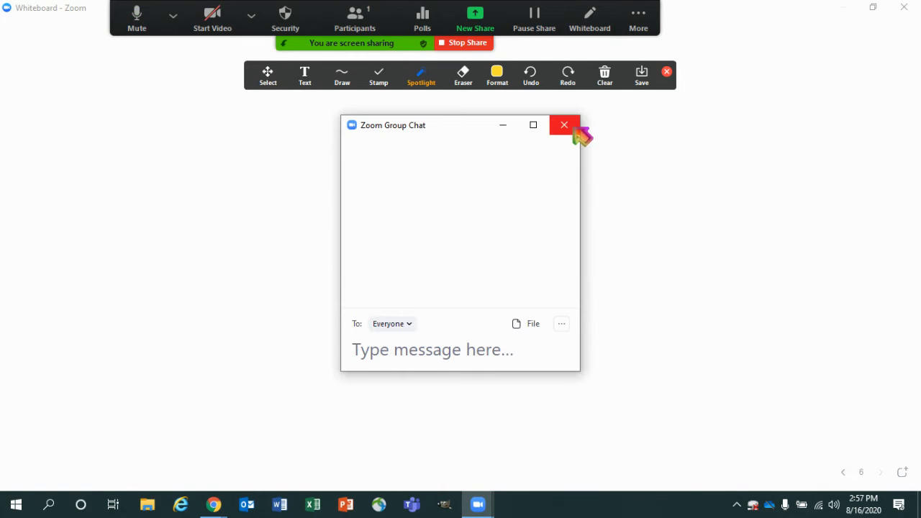
text(Hi Everyo)
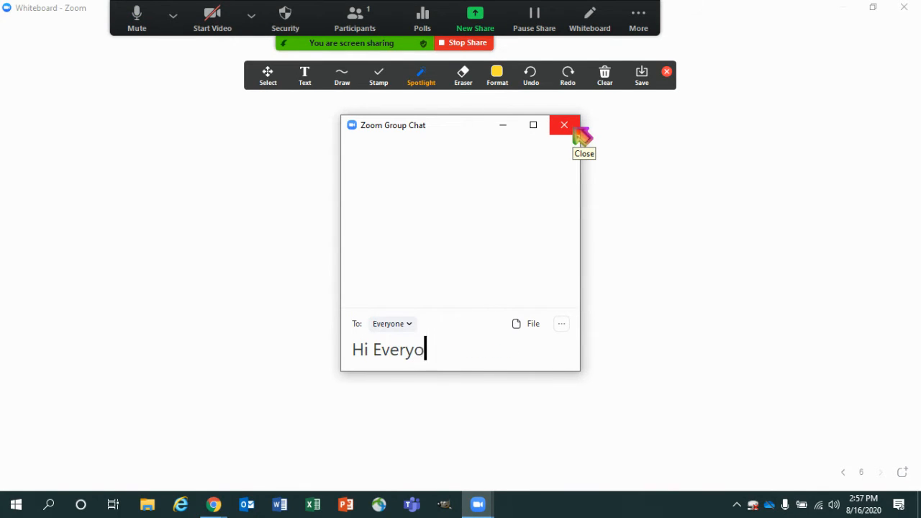
text(ne)
key(Return)
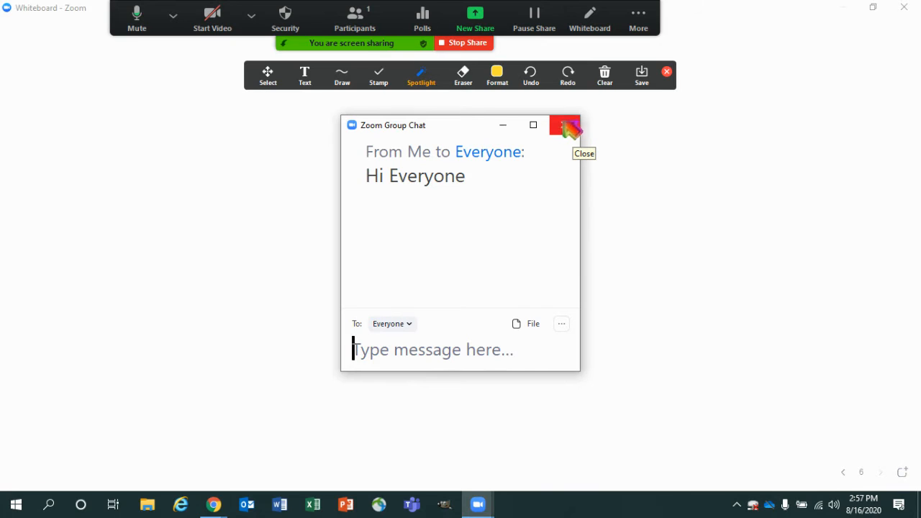
click(563, 128)
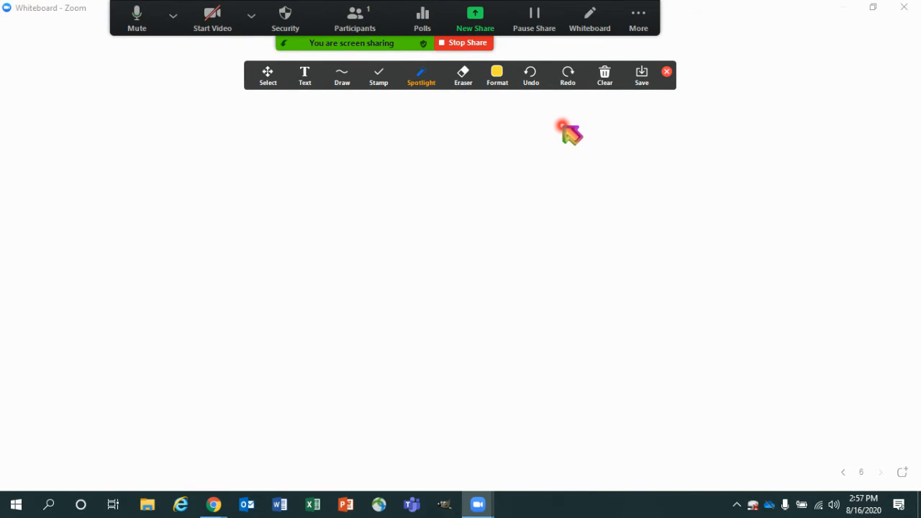
Look at the available microphone and speaker options
click(172, 15)
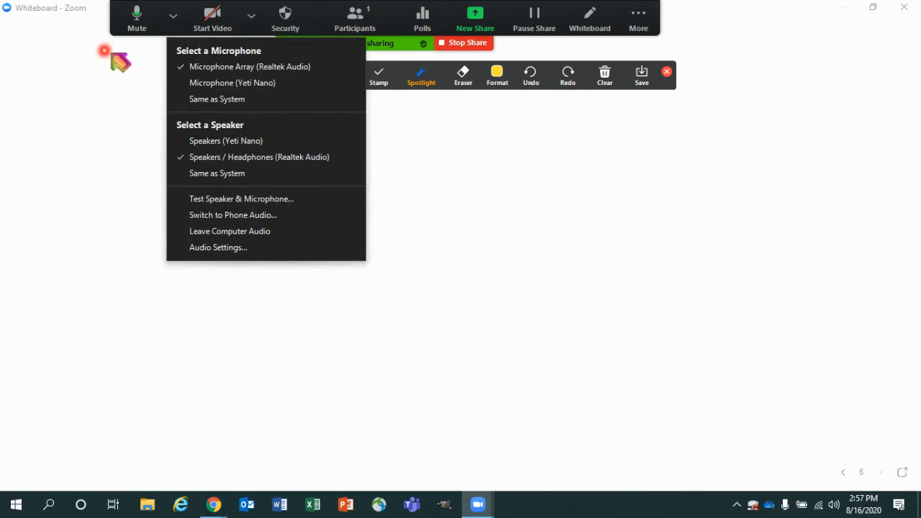
click(386, 114)
mouse_move(357, 70)
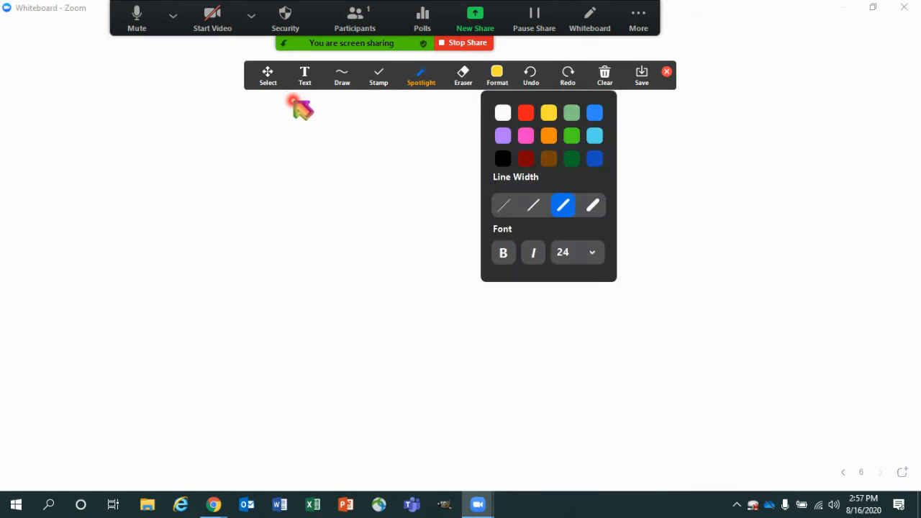
Add a text box reading "Add Text Here" in the upper part of the blank whiteboard page
click(277, 82)
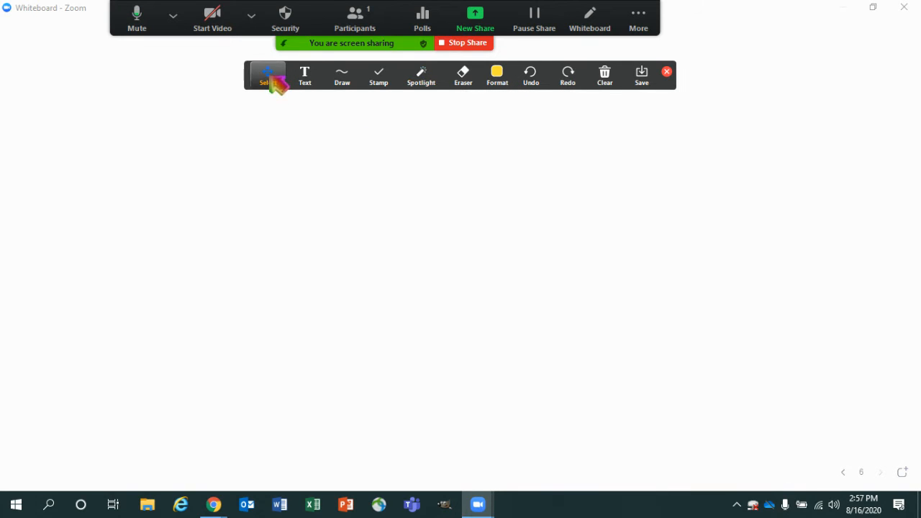
click(307, 79)
click(220, 173)
text(Ad)
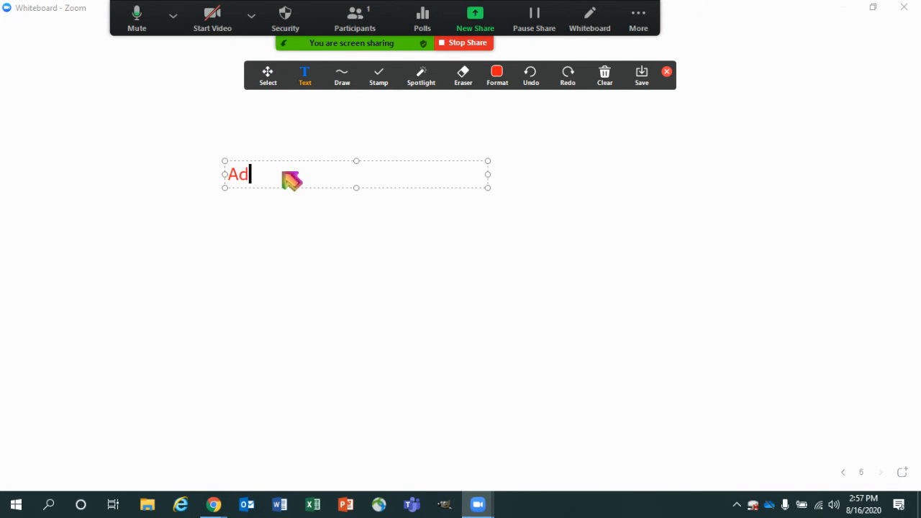
text(d Text Here)
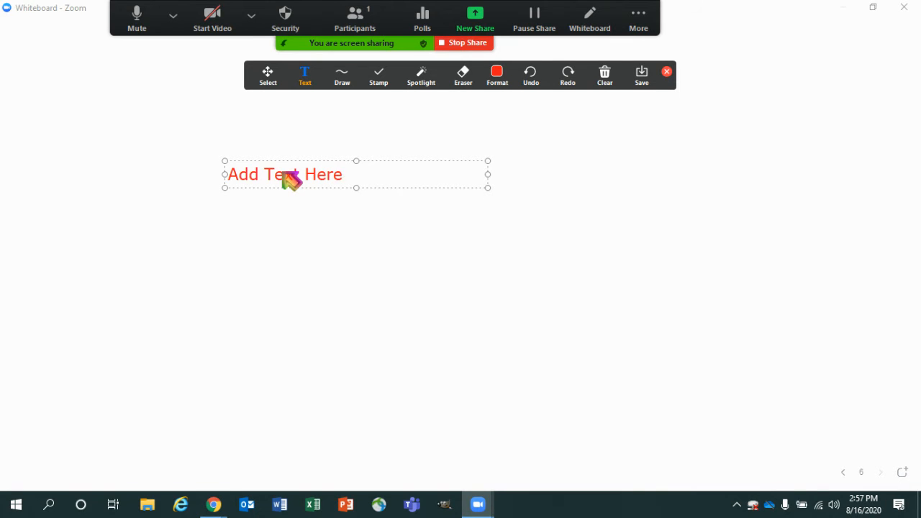
Change the color of all the "Add Text Here" text to brown
drag(341, 176, 222, 175)
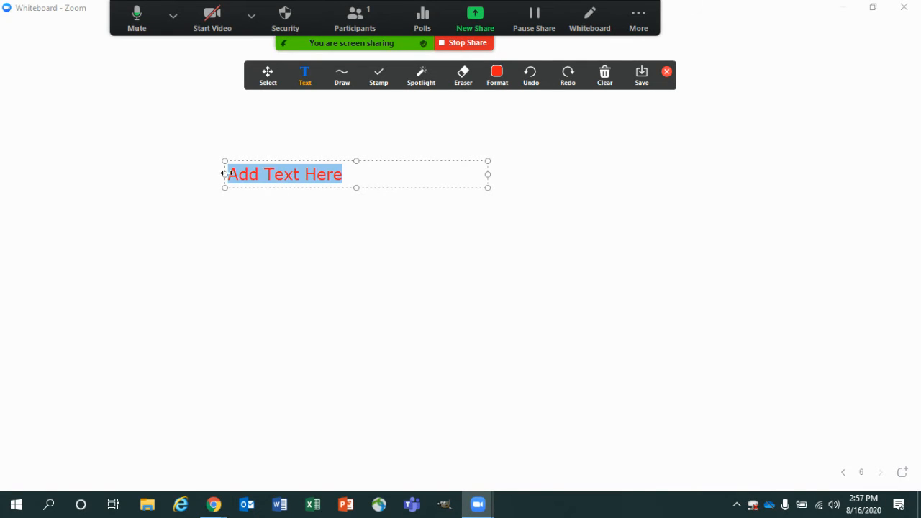
click(497, 75)
click(548, 157)
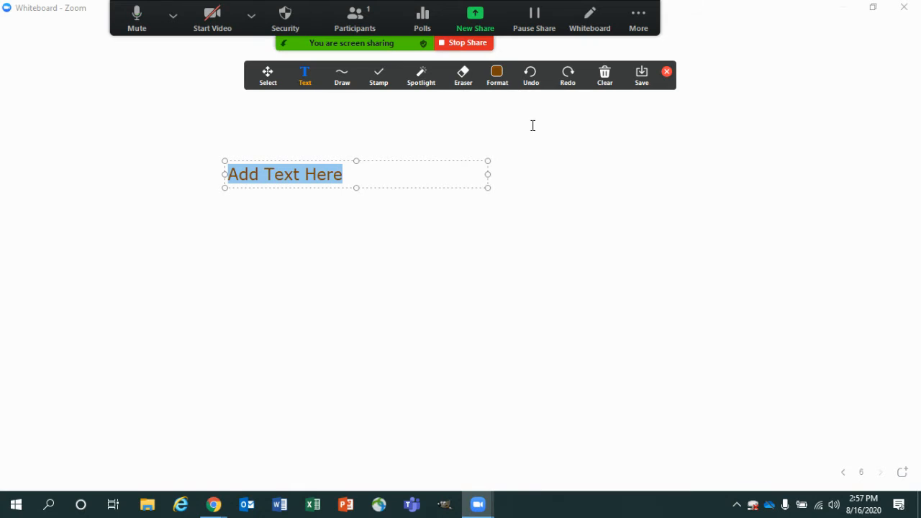
Make the "Add Text Here" text bold and remove the bold formatting again
click(497, 76)
click(502, 253)
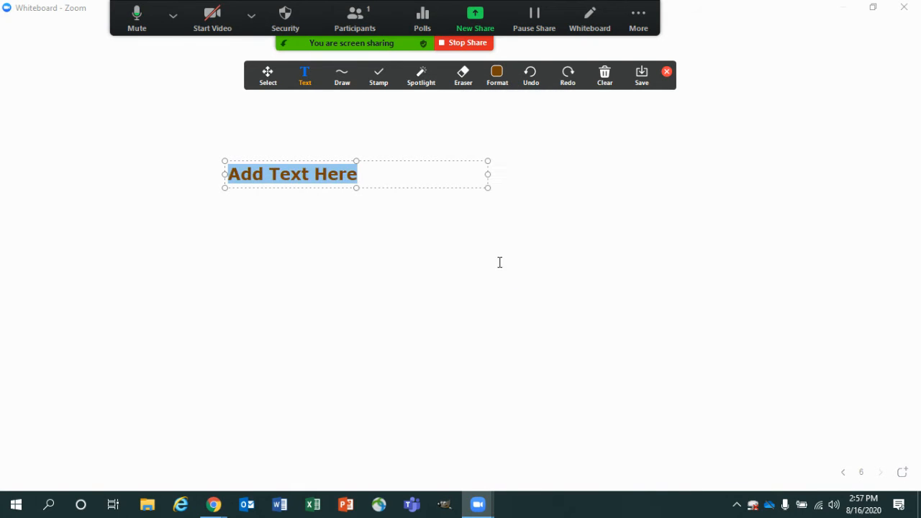
click(497, 76)
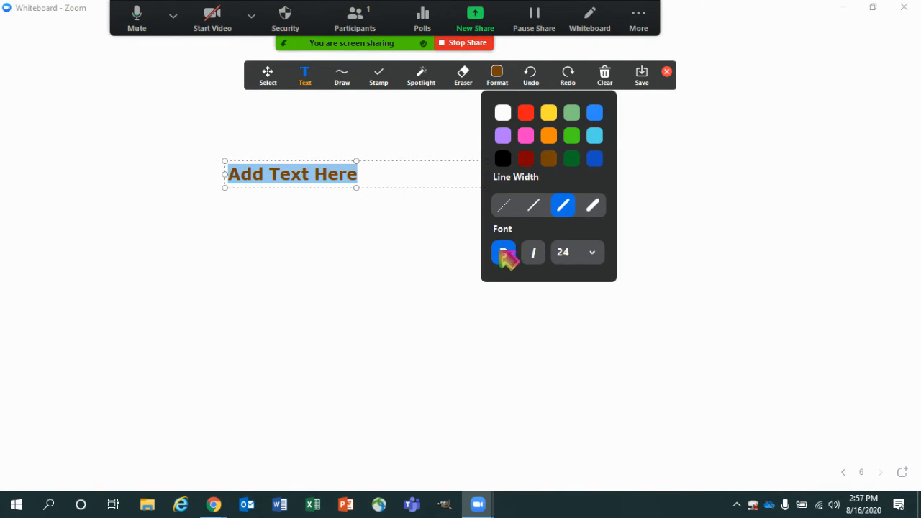
click(503, 253)
Set the font size of the "Add Text Here" text to 48
click(497, 76)
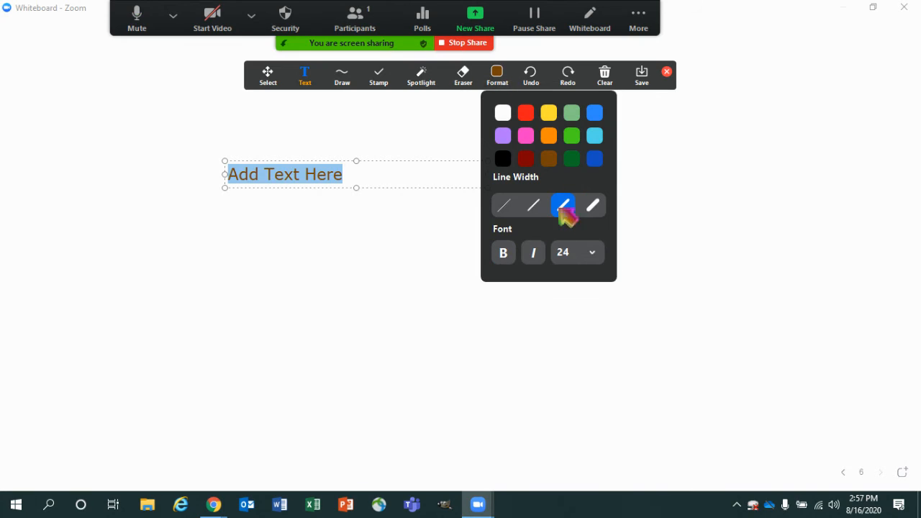
click(569, 251)
click(573, 352)
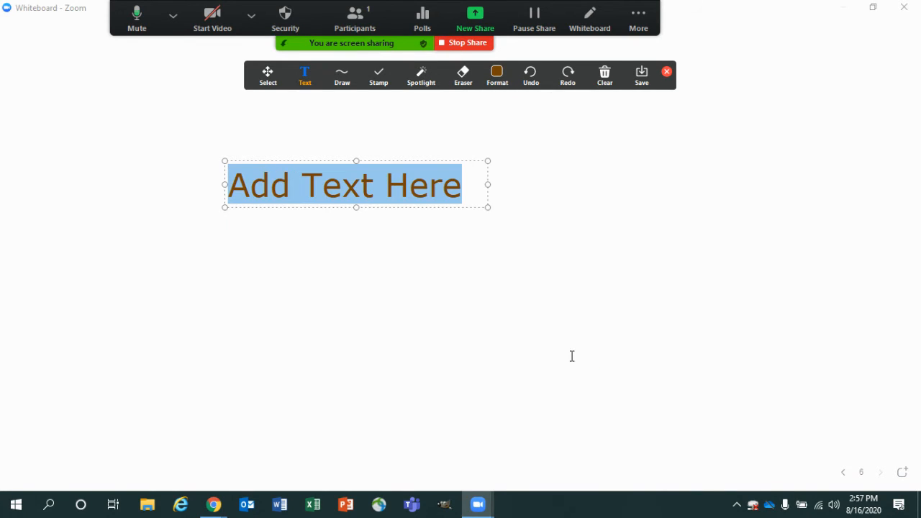
Set the font size of the "Add Text Here" text to 14
click(497, 76)
click(579, 253)
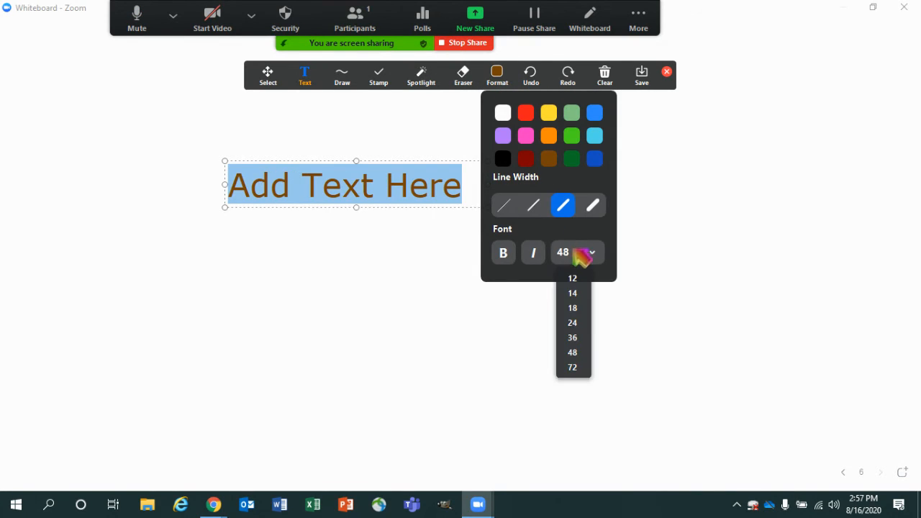
click(575, 294)
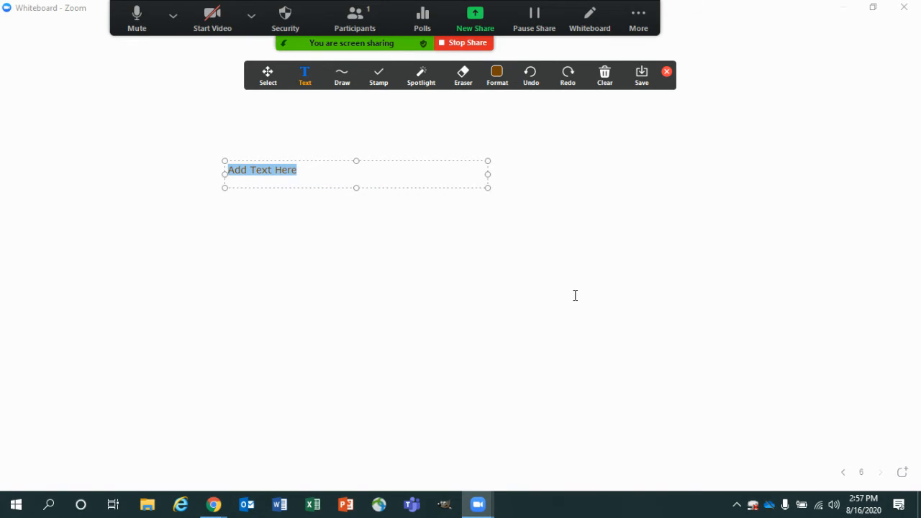
Make the "Add Text Here" text italic and remove the italic formatting again
click(497, 76)
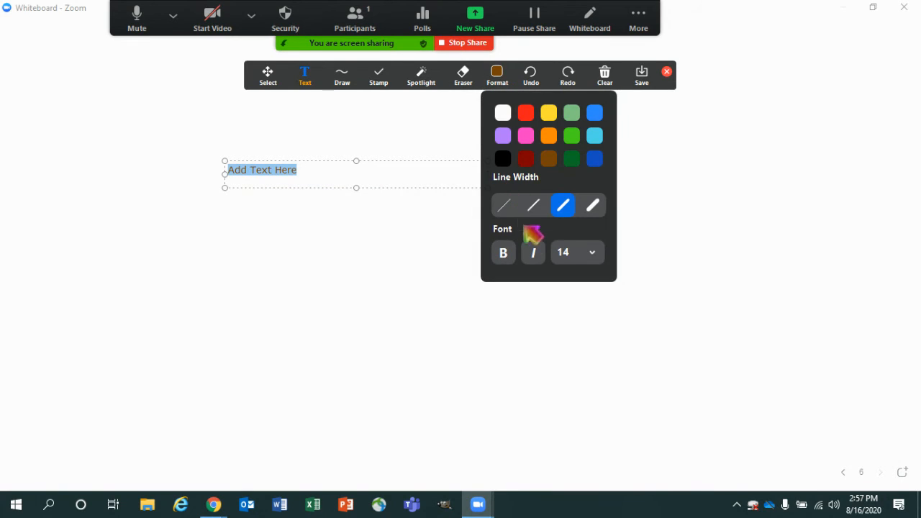
click(533, 253)
click(497, 76)
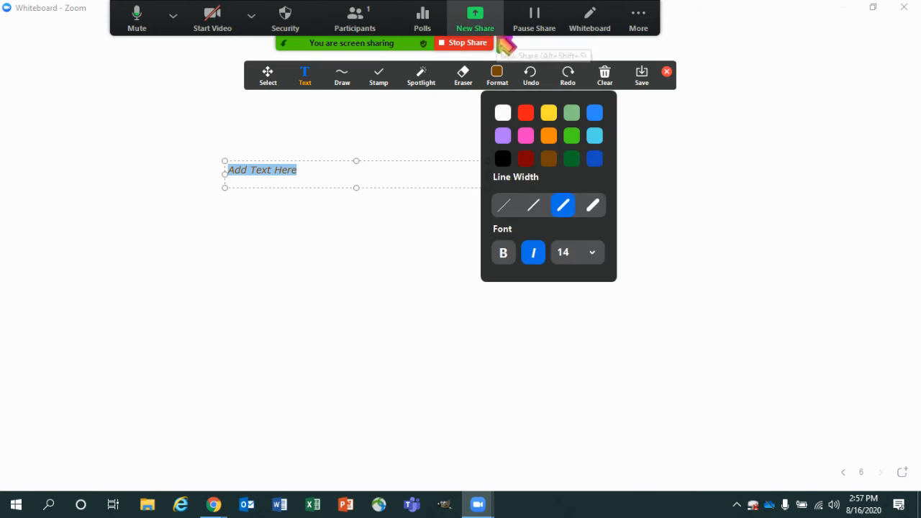
click(531, 252)
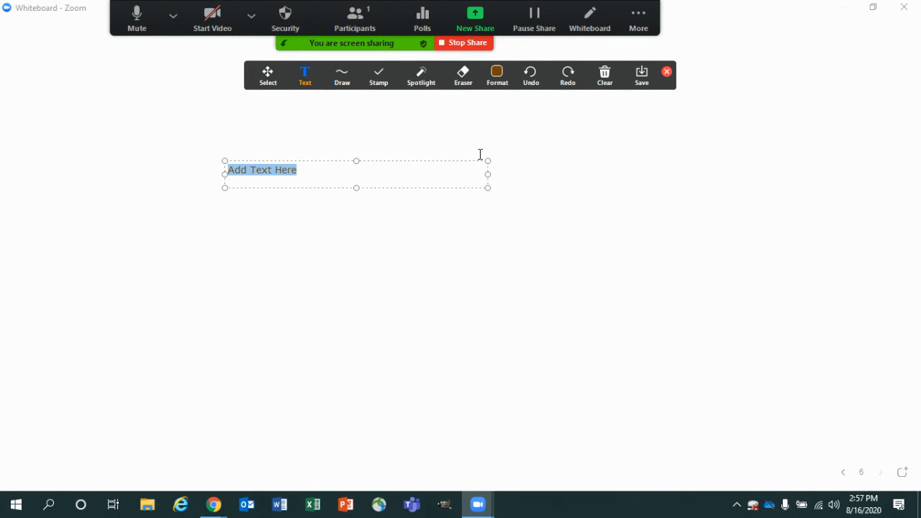
Set the font size of the "Add Text Here" text to 24
click(497, 76)
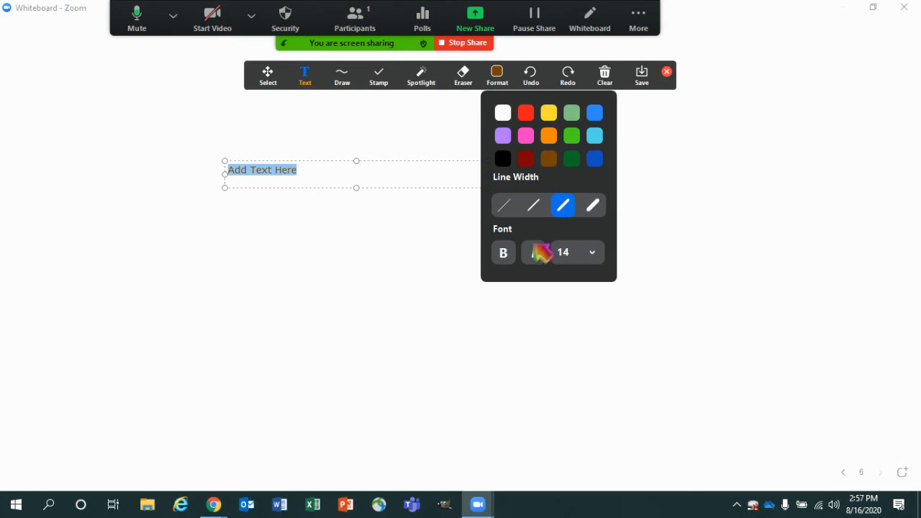
click(569, 252)
click(575, 322)
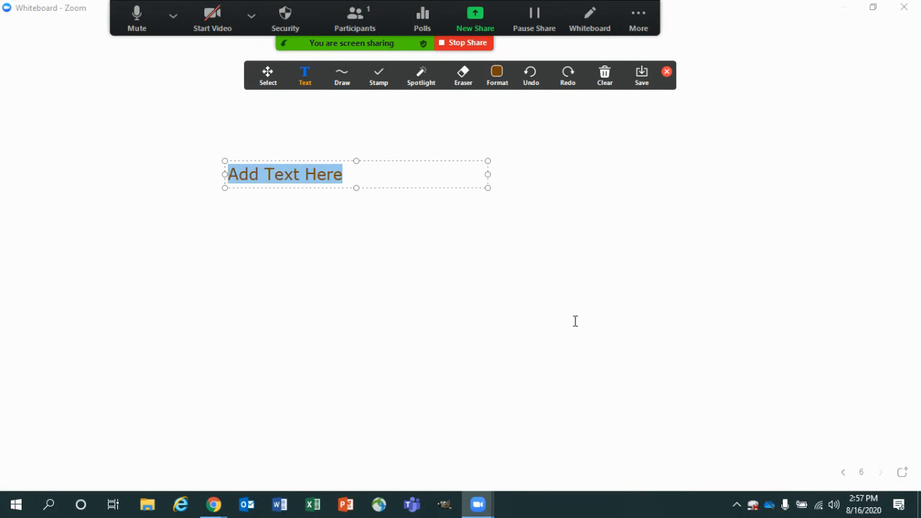
Draw a yellow freehand scribble of overlapping loops to the right of the "Add Text Here" text
click(343, 77)
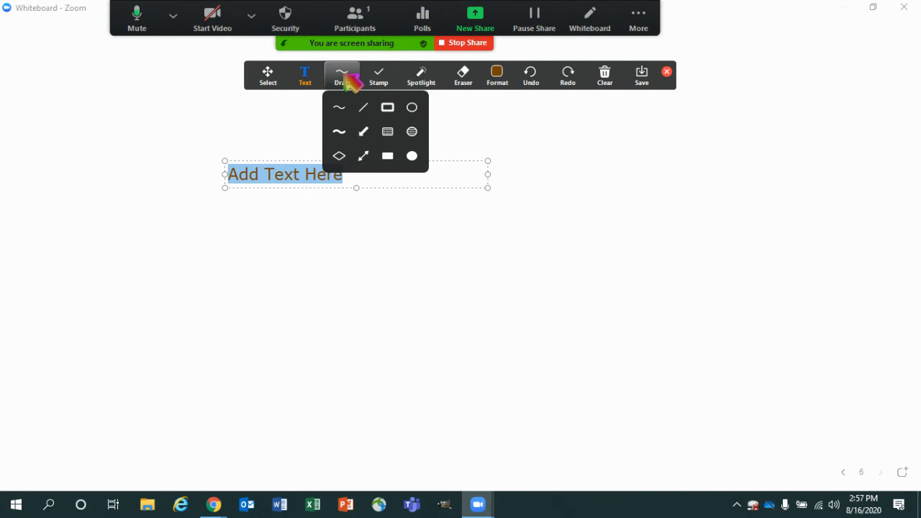
click(339, 107)
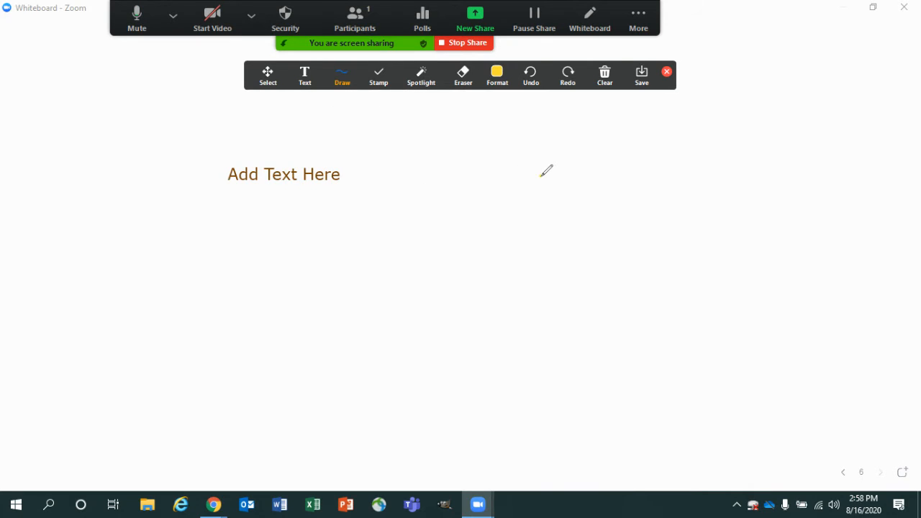
mouse_move(541, 173)
mouse_down()
mouse_move(611, 160)
mouse_move(713, 197)
mouse_move(718, 215)
mouse_up()
click(379, 76)
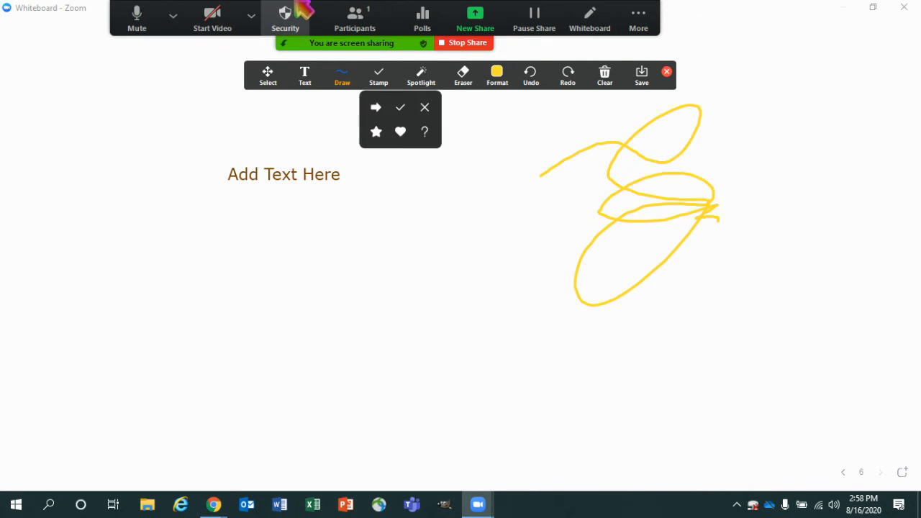
Draw a straight vertical yellow line below and to the left of the "Add Text Here" text
click(343, 76)
click(353, 108)
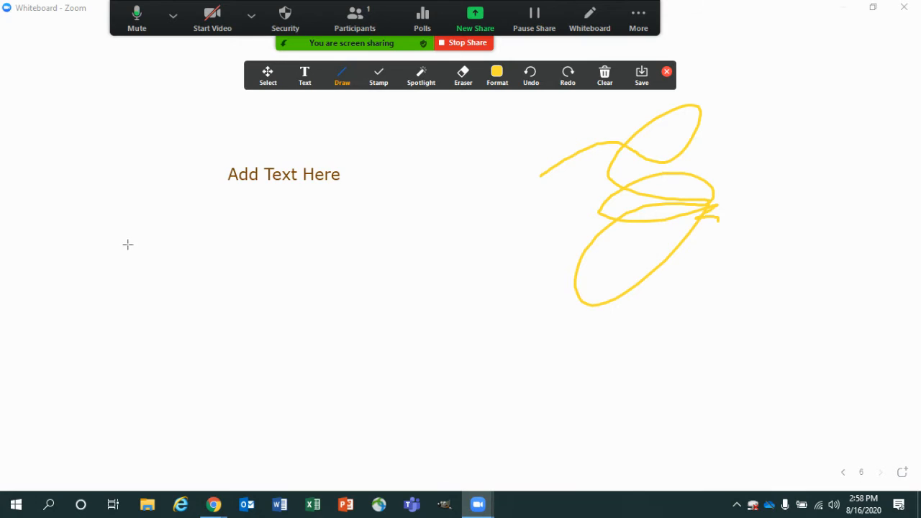
drag(136, 228, 137, 440)
Change the drawing color to black and draw a straight horizontal line beside the yellow line's lower end
click(496, 75)
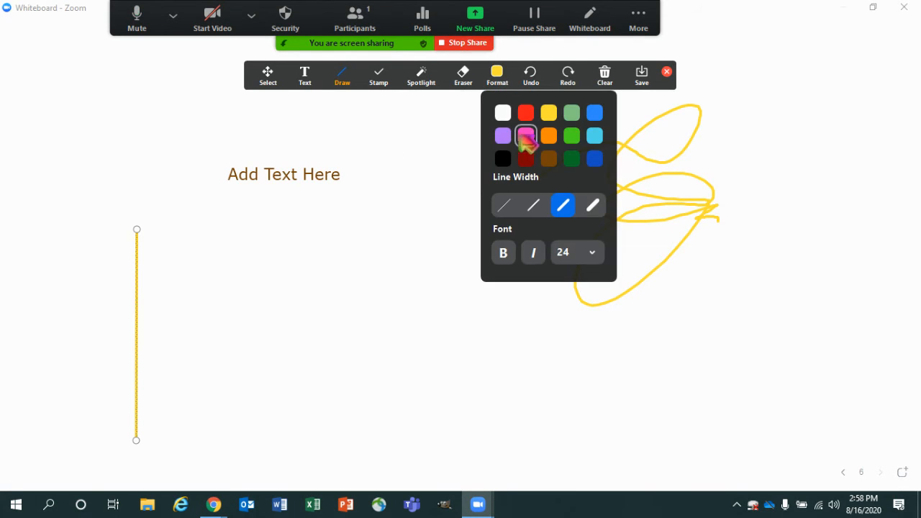
click(502, 159)
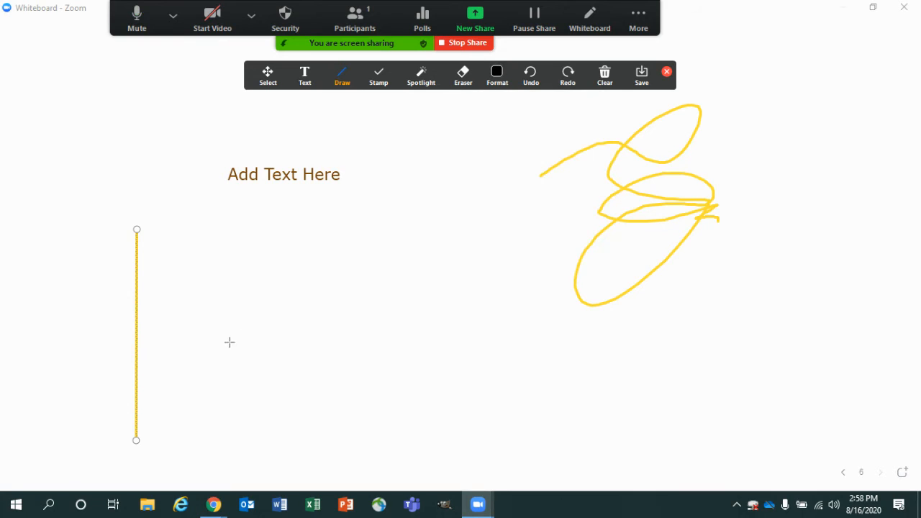
drag(172, 430, 403, 430)
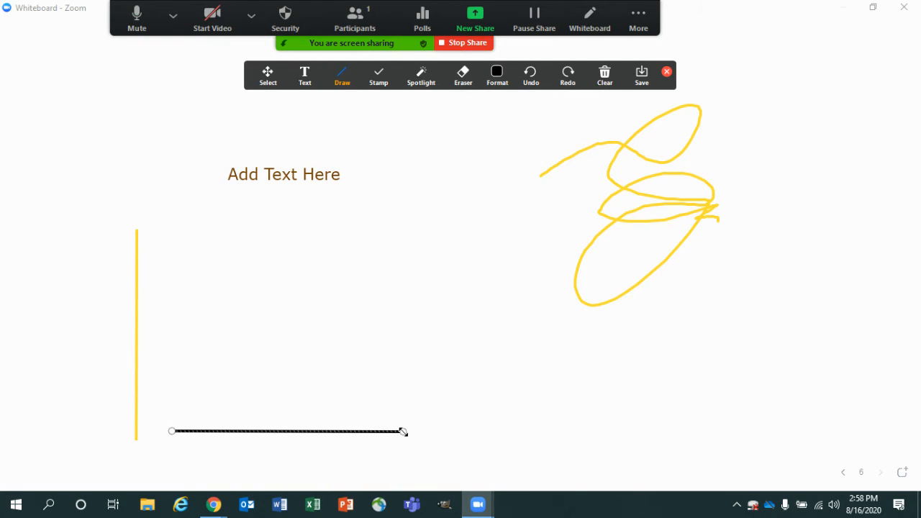
Choose the thickest line width and draw a second horizontal black line just above the first one
click(496, 75)
click(589, 207)
drag(178, 396, 423, 399)
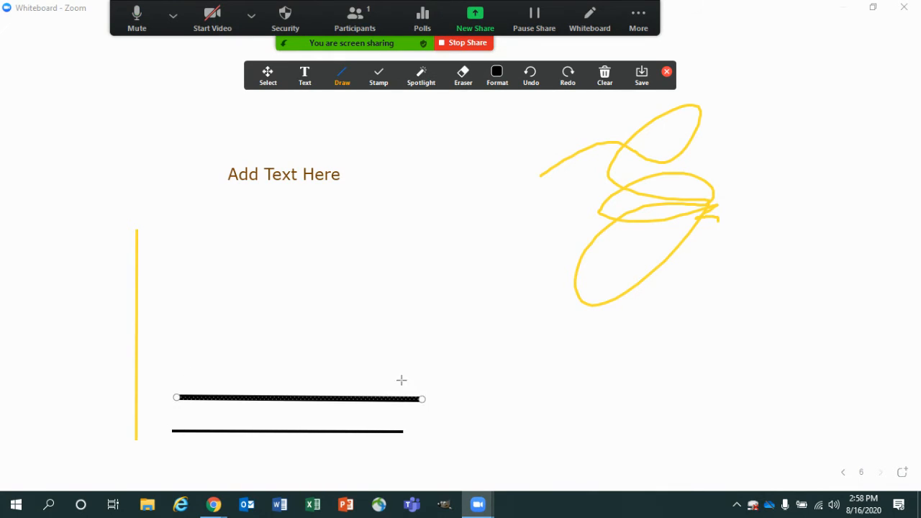
Move the thick black line slightly upward, farther from the thin black line
click(272, 77)
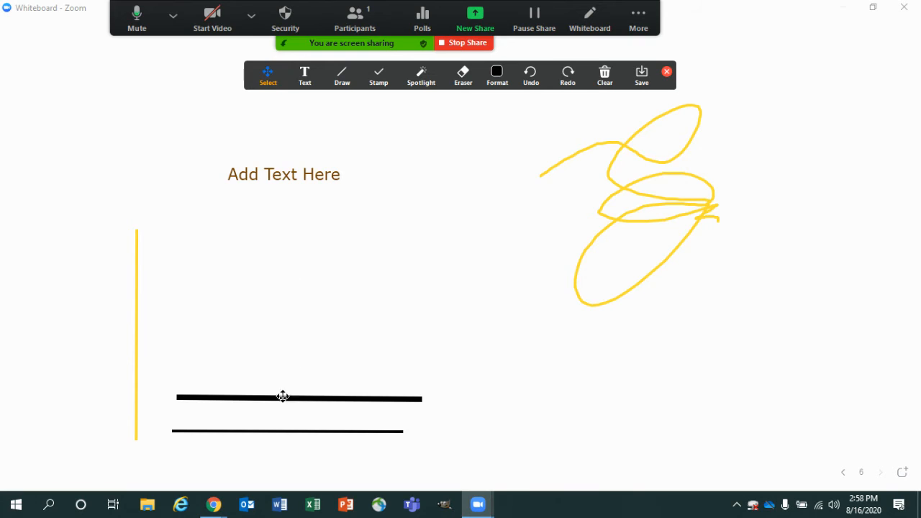
mouse_move(282, 398)
mouse_down()
mouse_move(267, 251)
mouse_move(270, 367)
mouse_move(276, 269)
mouse_move(282, 382)
mouse_up()
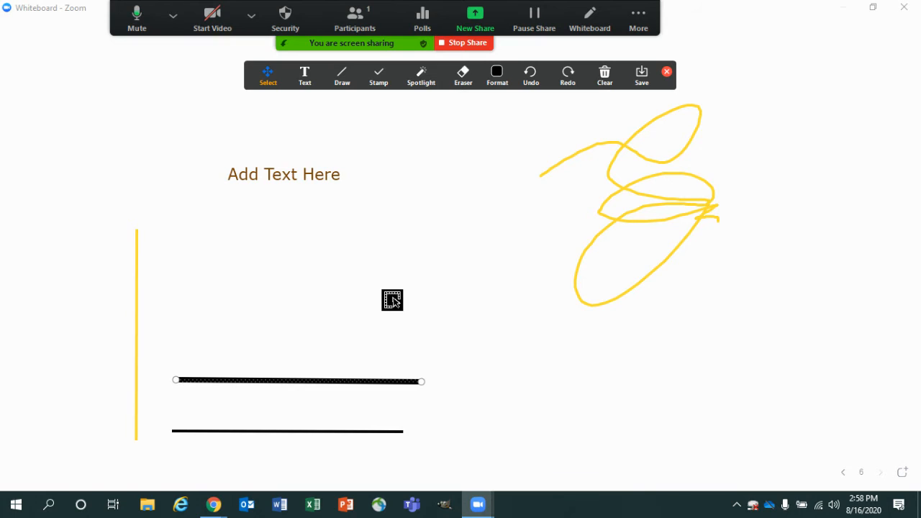
Undo the move and the drawing of both black lines, and redo the two lines
key(ctrl+z)
key(ctrl+z)
key(ctrl+z)
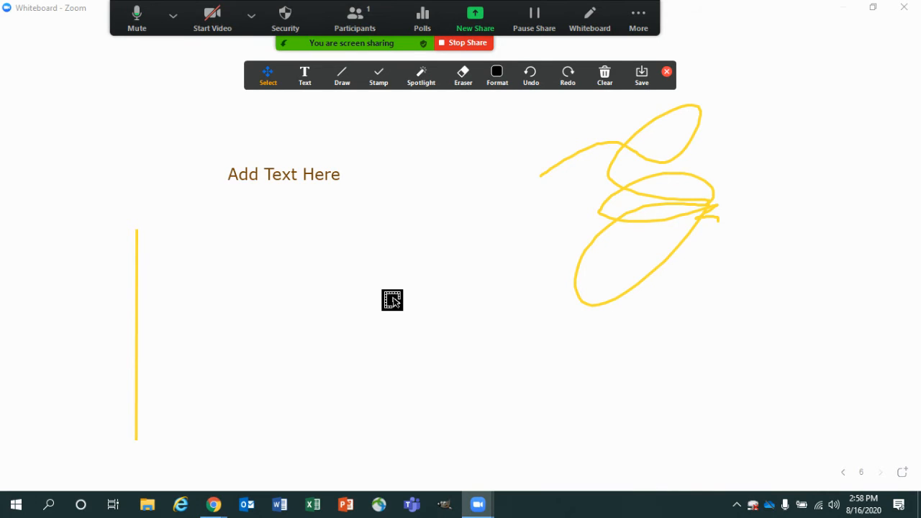
key(ctrl+y)
key(ctrl+y)
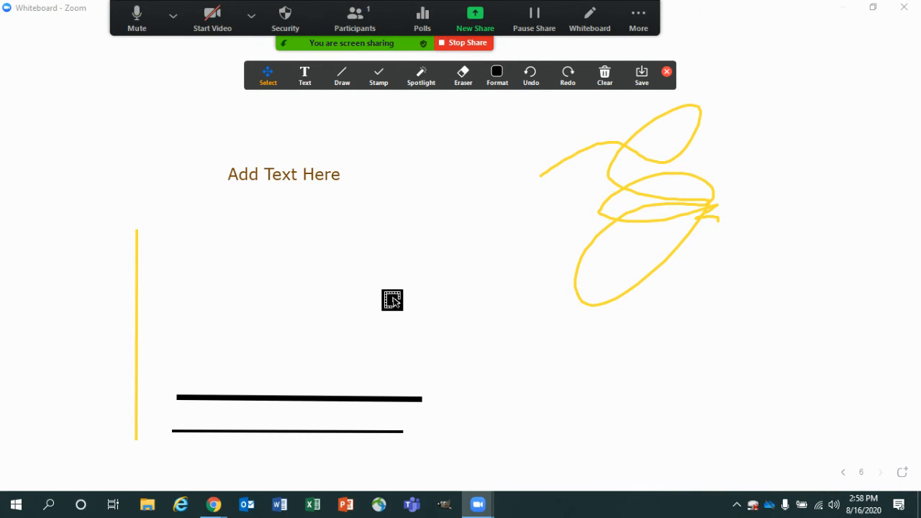
Draw a black rectangle outline between the "Add Text Here" text and the thick black line
mouse_move(340, 79)
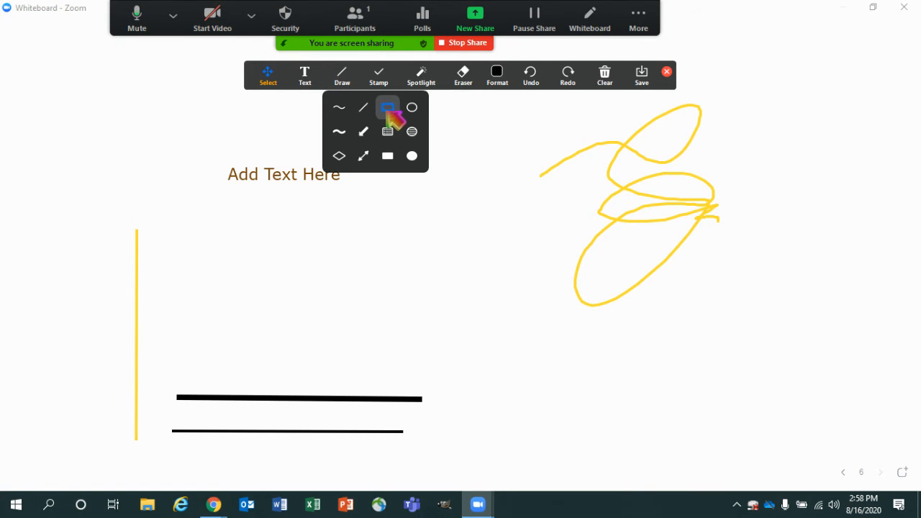
click(387, 109)
mouse_move(245, 246)
mouse_down()
mouse_move(372, 309)
mouse_move(373, 318)
mouse_up()
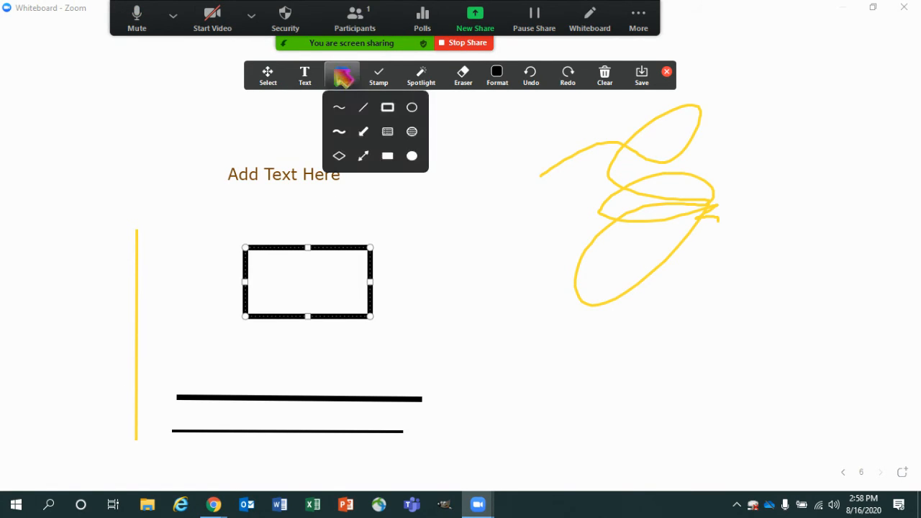
Draw a black oval outline between the rectangle and the yellow scribble
click(336, 70)
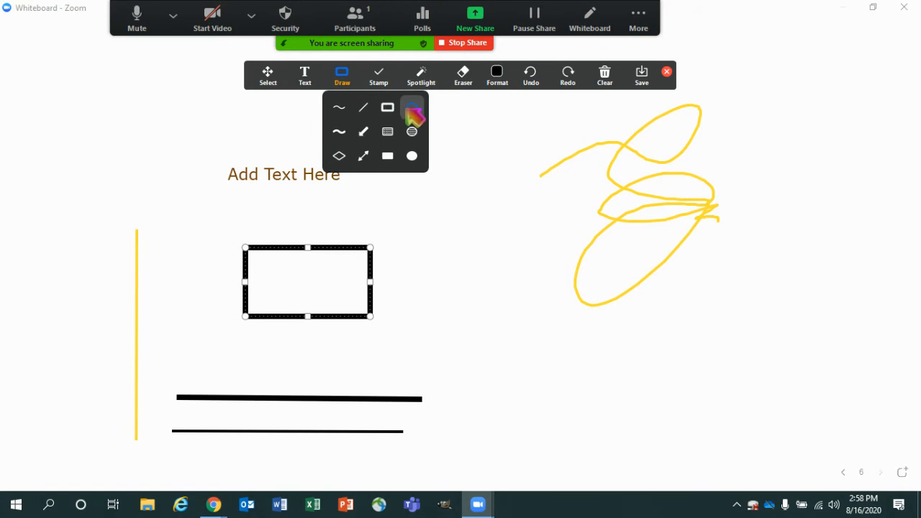
click(411, 103)
drag(520, 292, 538, 280)
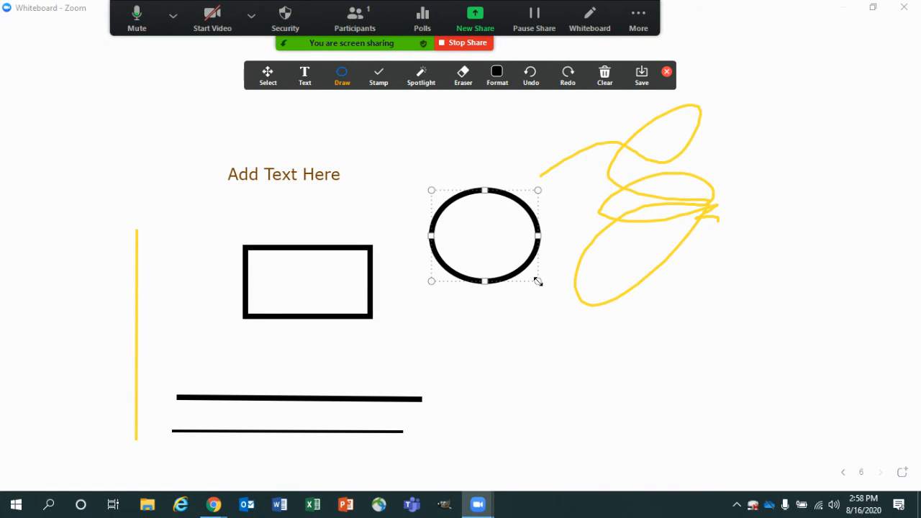
Draw a dark blue single-headed arrow below the oval, pointing diagonally up toward the yellow scribble
click(343, 76)
click(363, 132)
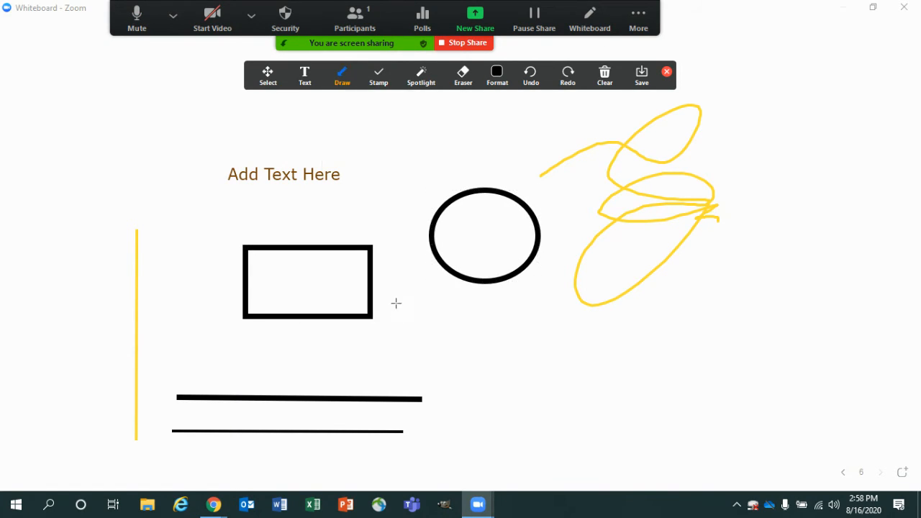
click(497, 76)
click(589, 161)
drag(465, 413, 560, 325)
Draw a dark blue double-headed diagonal arrow to the right of the single-headed arrow
click(342, 76)
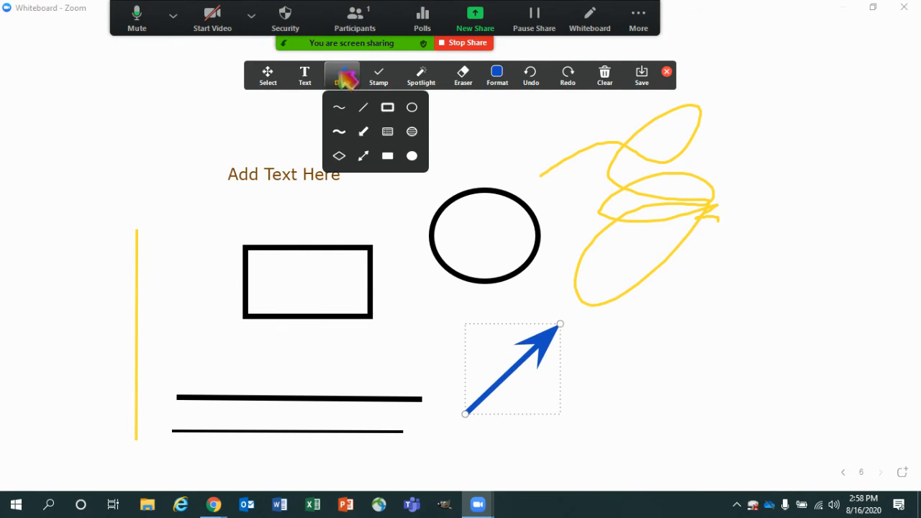
click(366, 155)
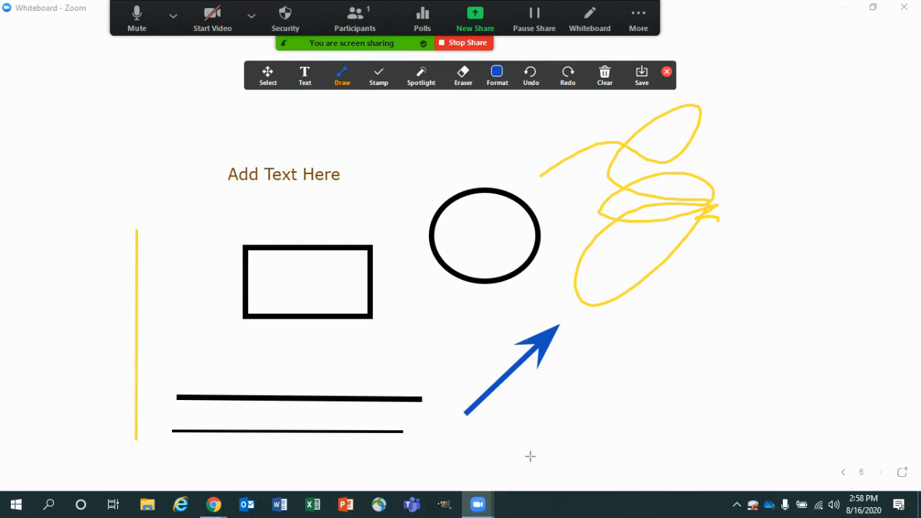
drag(527, 457, 645, 336)
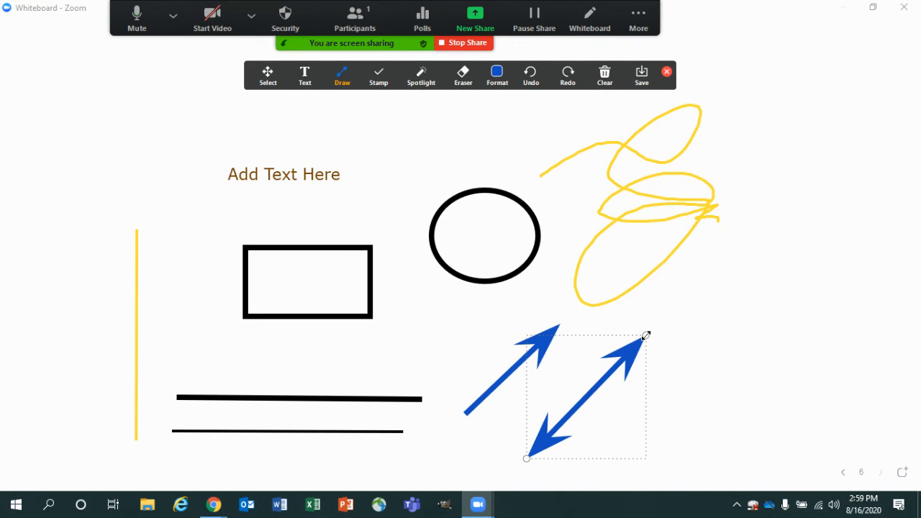
click(341, 75)
Place ten heart stamps around the "Add Text Here" text, the oval and the yellow scribble
click(379, 76)
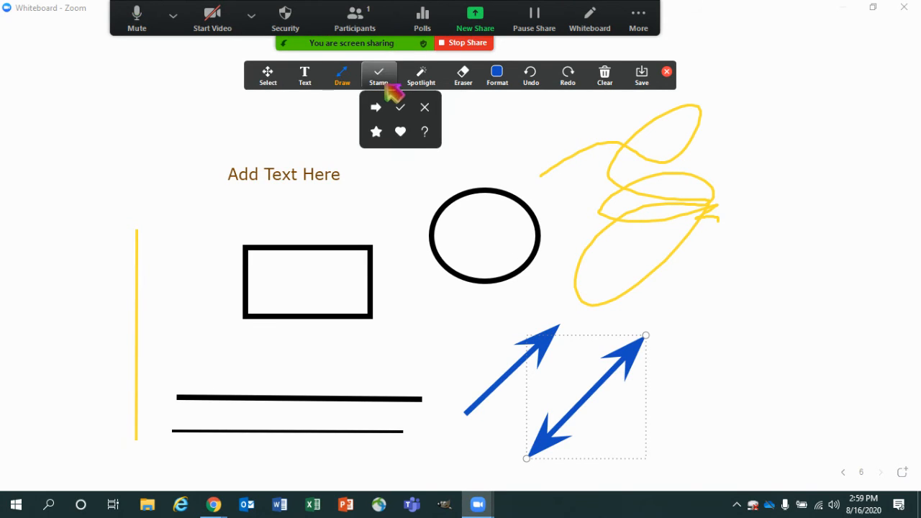
click(400, 132)
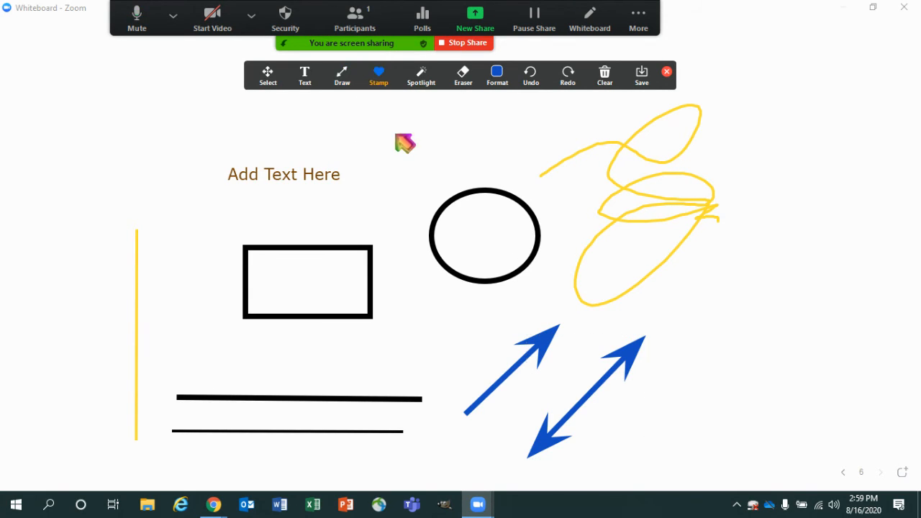
click(395, 164)
click(459, 137)
click(502, 177)
click(598, 247)
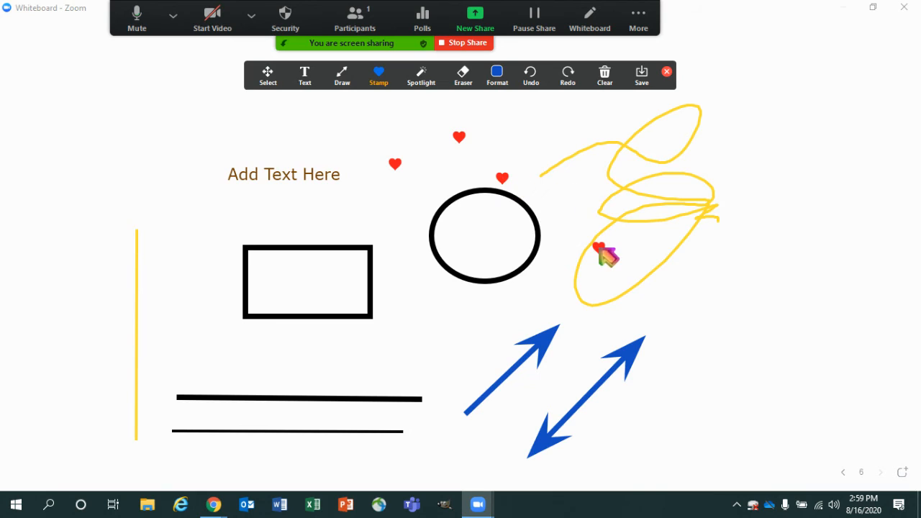
click(732, 249)
click(775, 161)
click(772, 114)
click(724, 111)
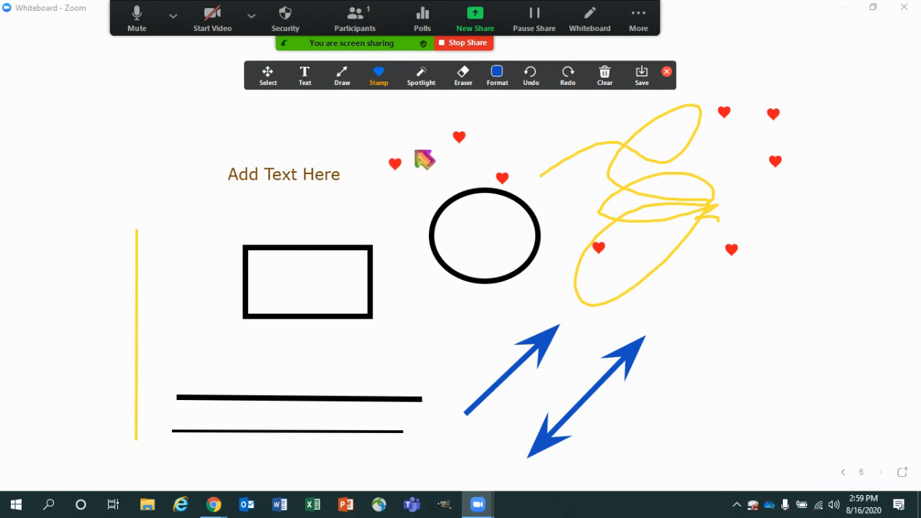
click(347, 179)
click(207, 175)
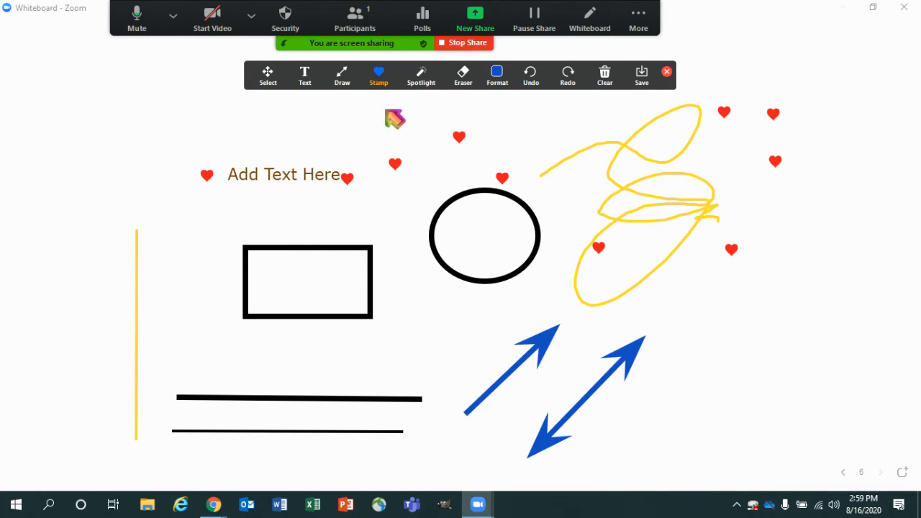
click(421, 75)
Place three check mark stamps in a vertical column to the right of the double-headed arrow
click(378, 75)
click(401, 107)
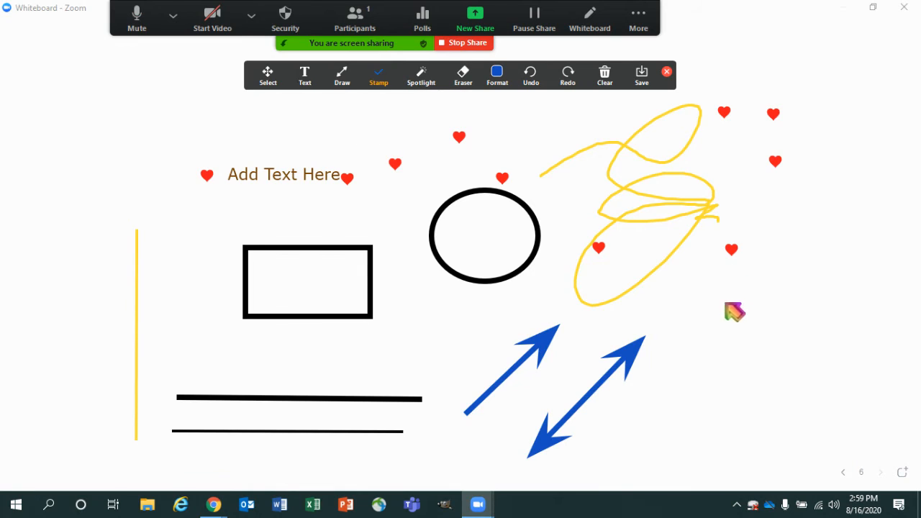
click(713, 328)
click(711, 389)
click(711, 431)
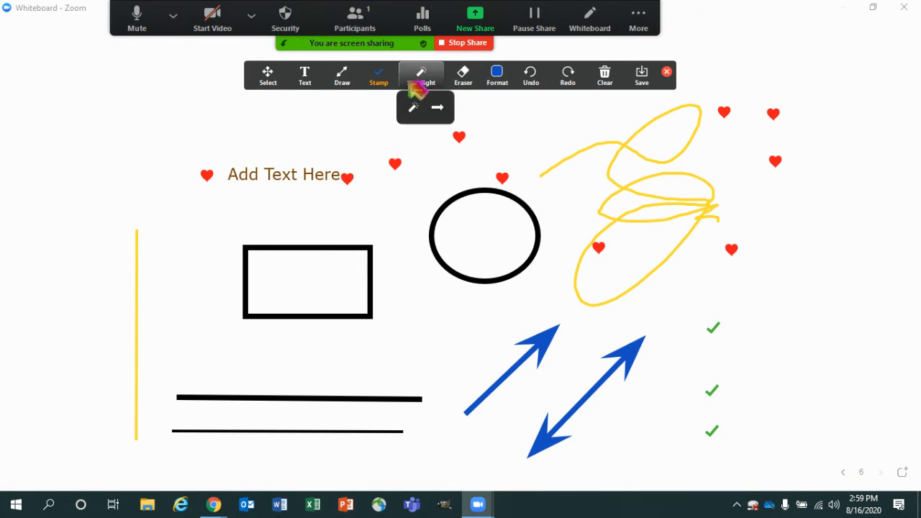
Turn on the Spotlight pointer and point it at the end of the "Add Text Here" text
mouse_move(415, 75)
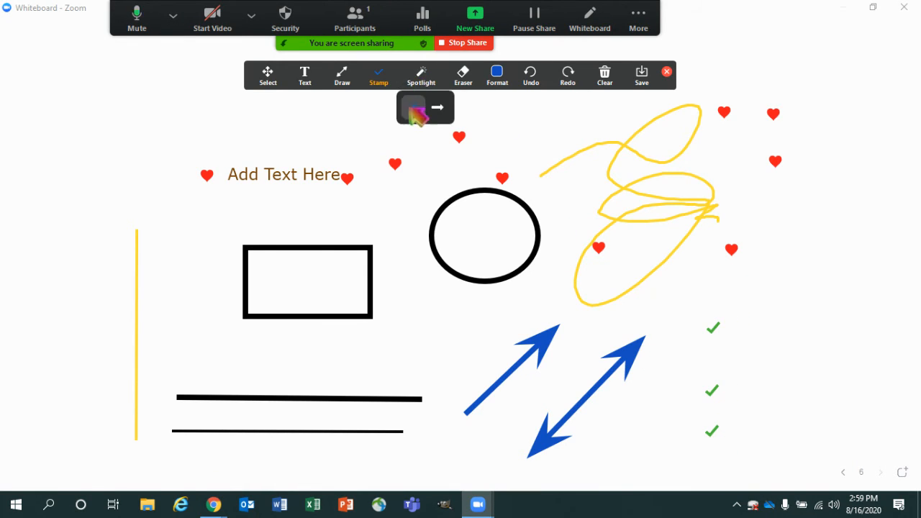
click(412, 107)
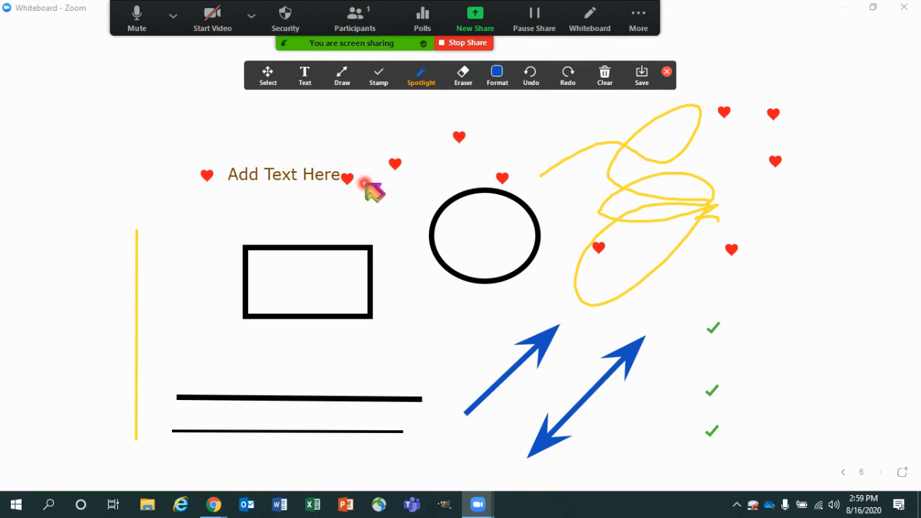
Switch the annotation pointer from Spotlight to Arrow
click(422, 76)
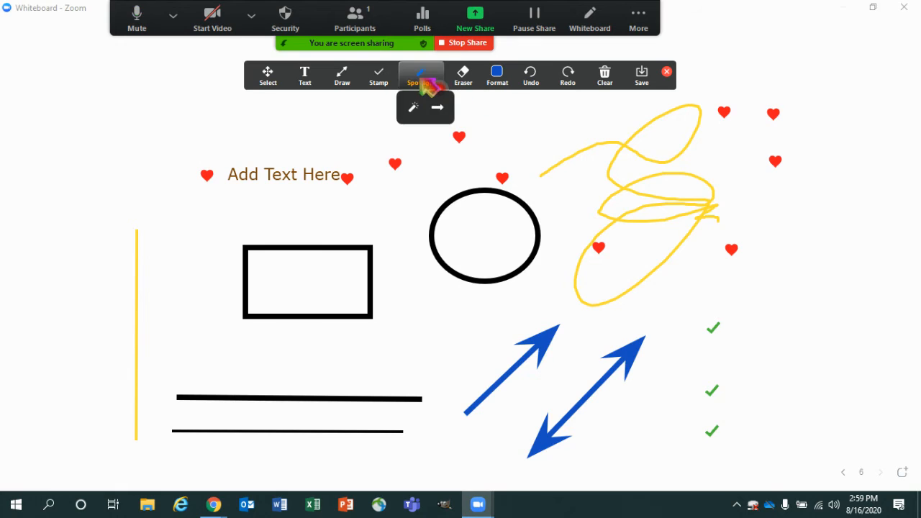
click(433, 107)
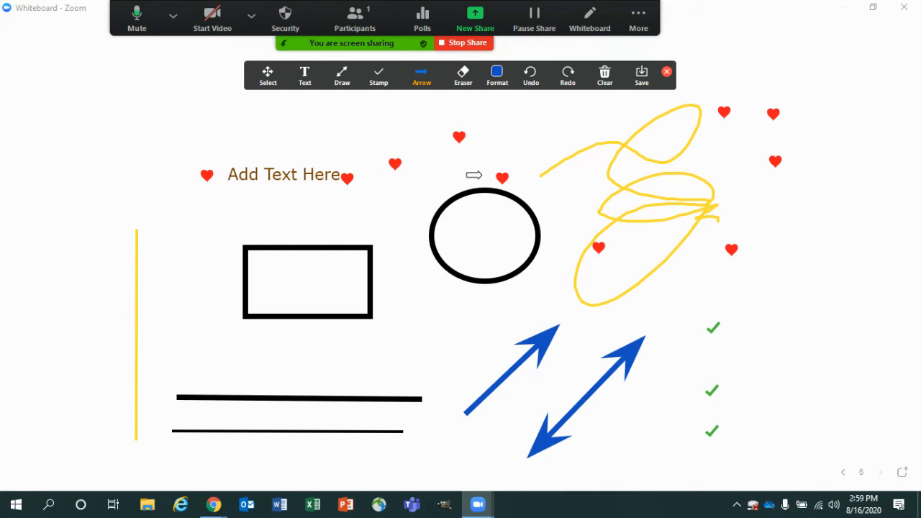
Erase the black oval, the "Add Text Here" text and the heart stamps around them with the Eraser
click(467, 77)
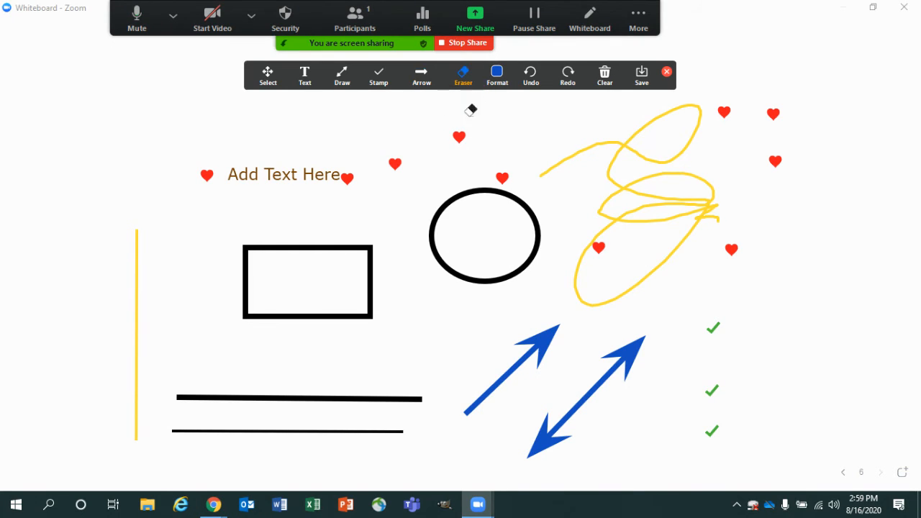
click(488, 190)
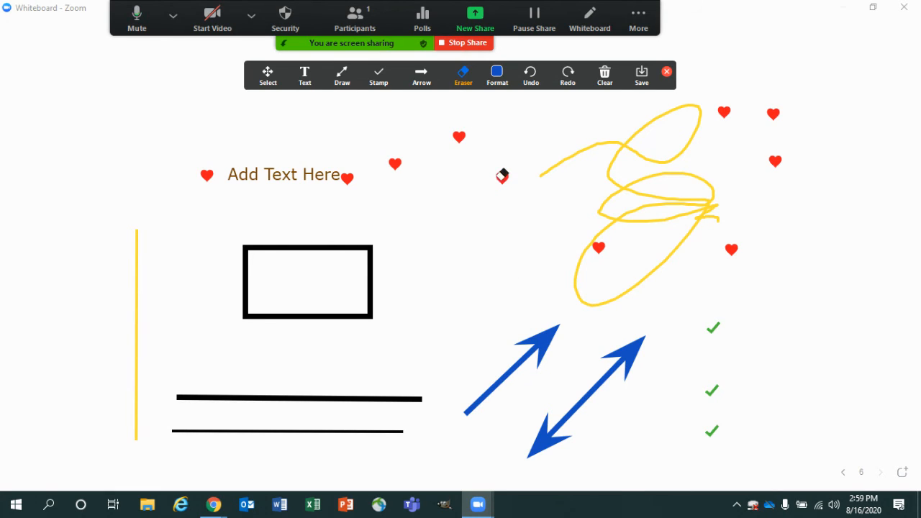
click(459, 136)
click(394, 164)
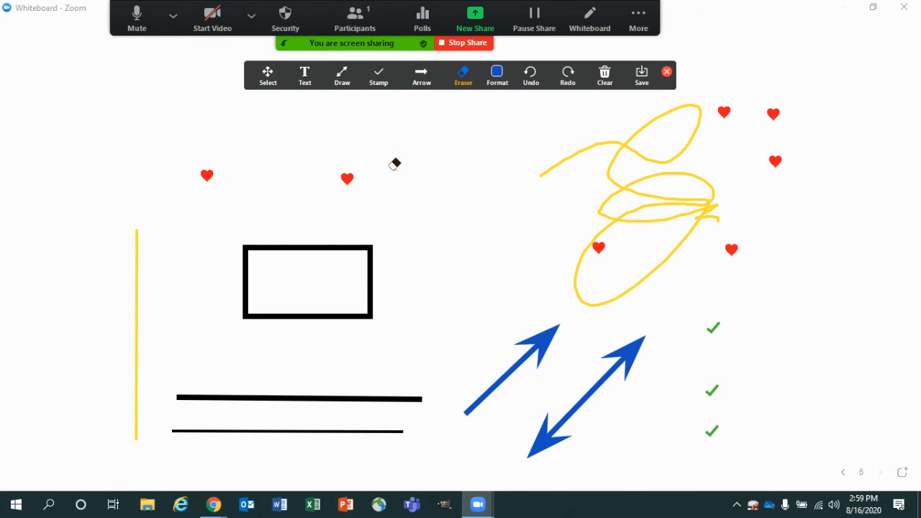
click(347, 177)
Undo the erasures one by one, and go on undoing until the three check mark stamps are removed as well
click(536, 81)
click(536, 81)
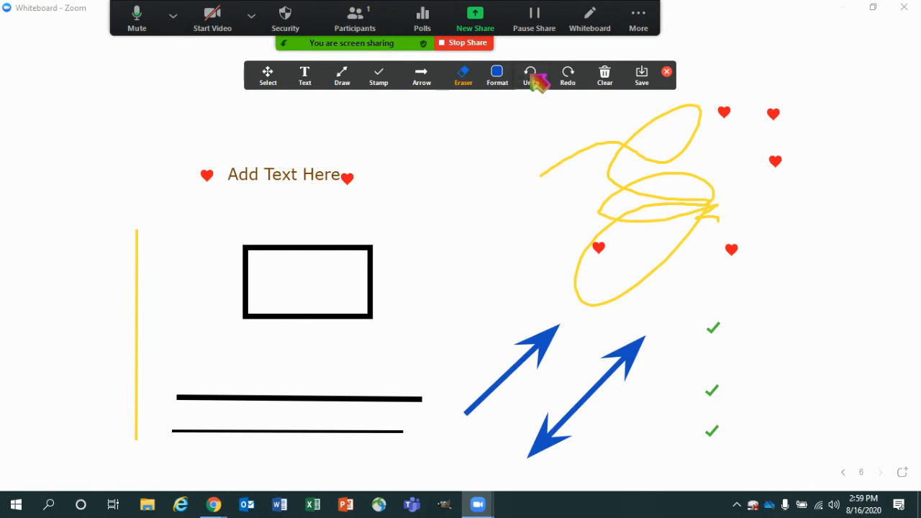
click(536, 82)
click(536, 81)
click(536, 81)
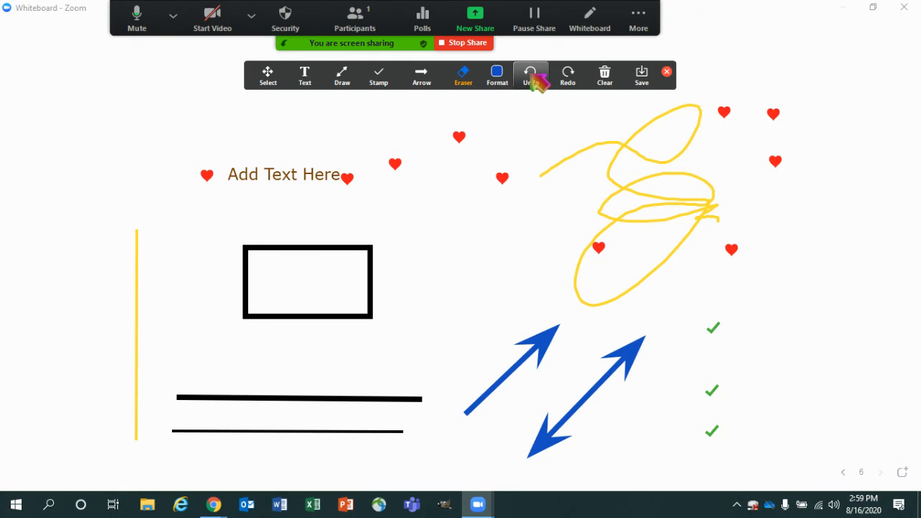
click(536, 82)
click(536, 81)
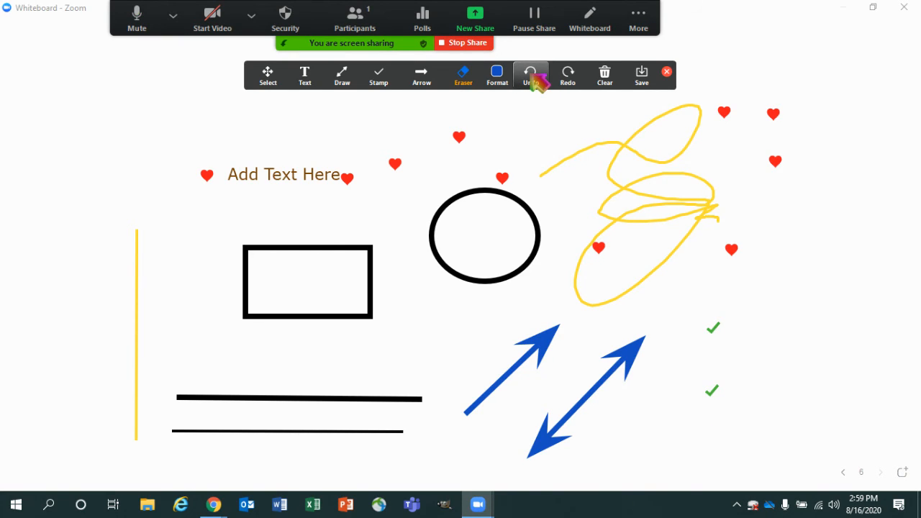
click(536, 81)
click(535, 81)
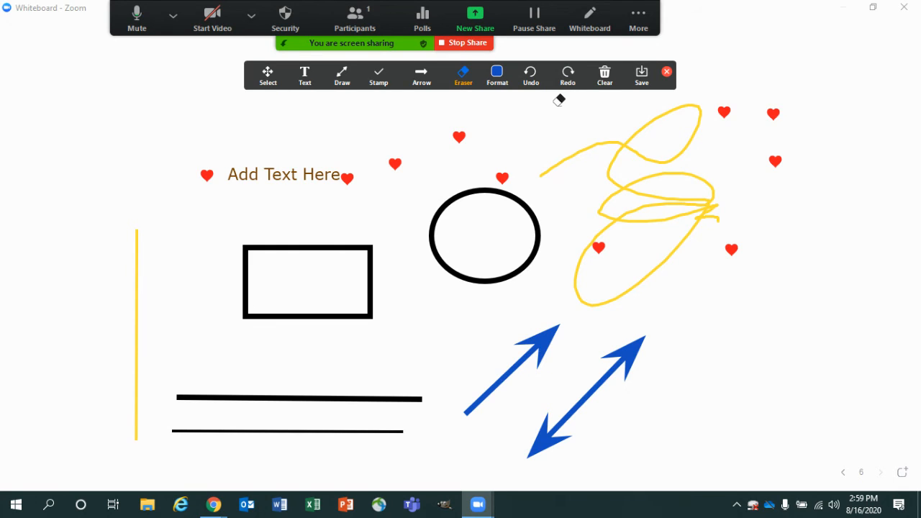
Clear all drawings from whiteboard page 6
click(604, 76)
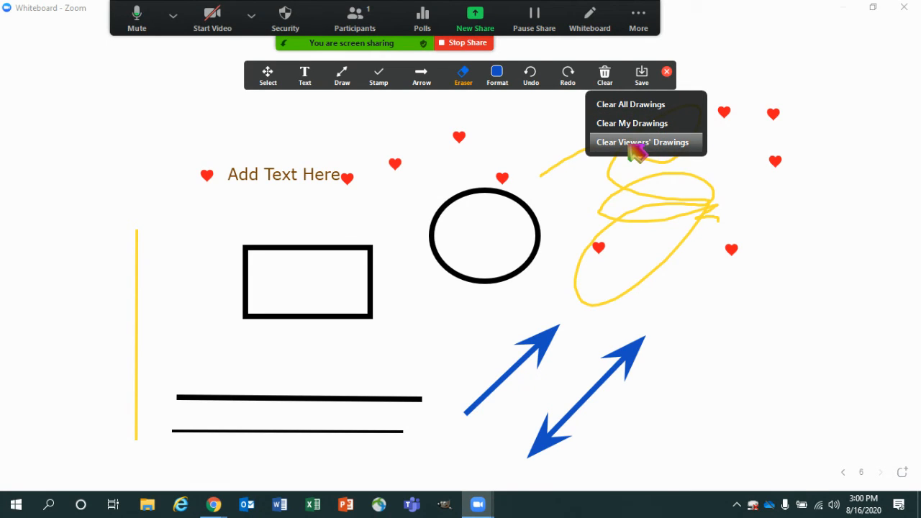
click(655, 106)
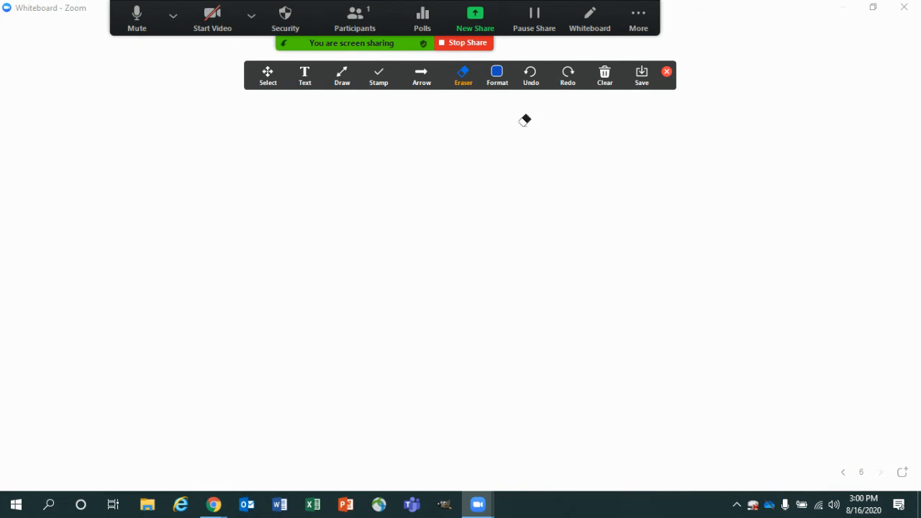
Go back to whiteboard page 5 and erase the yellow rectangle covering the answer to the equation
click(845, 474)
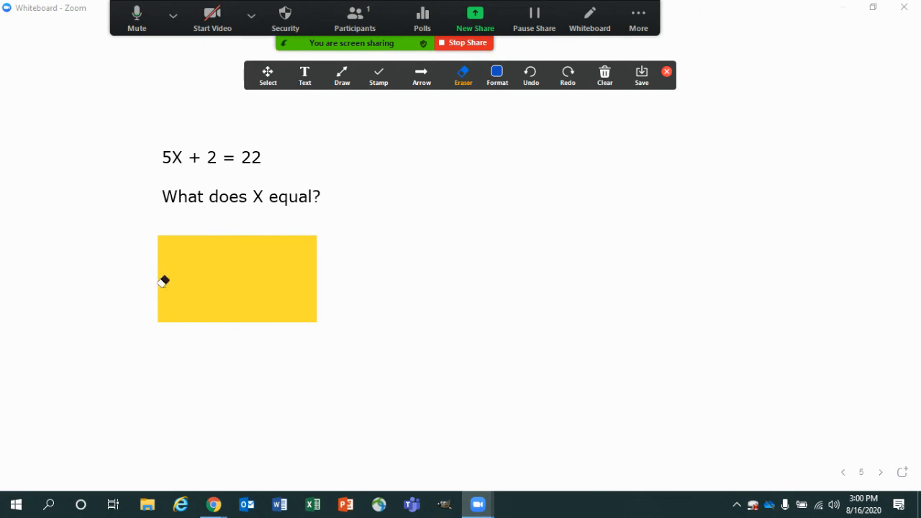
click(249, 260)
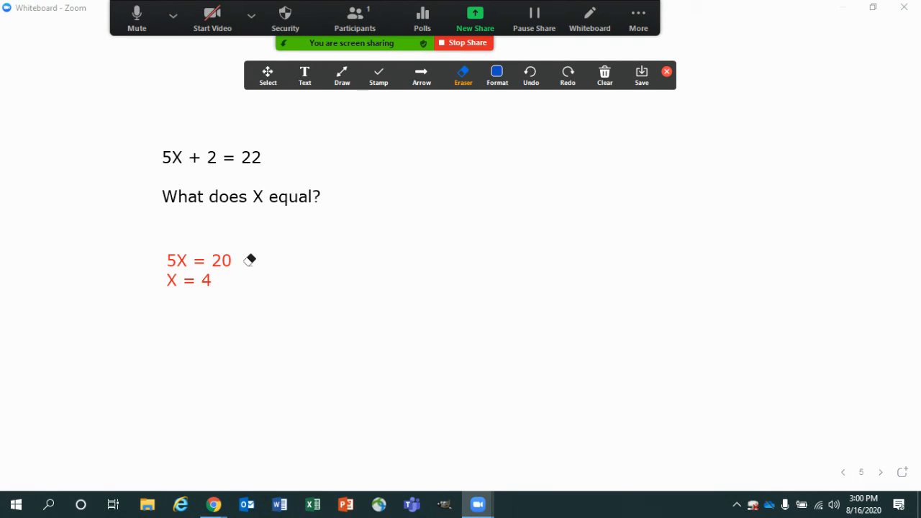
Save the whiteboard and show the saved files in their folder
click(647, 76)
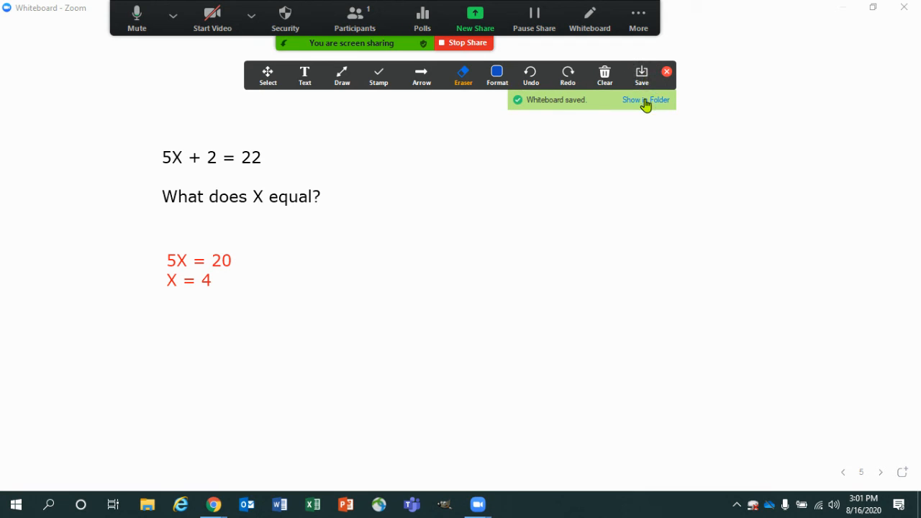
click(645, 102)
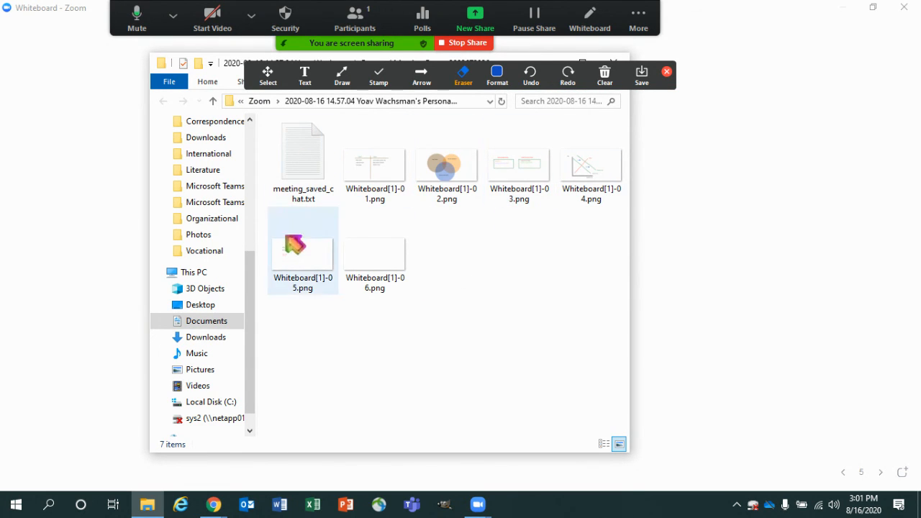
Copy the saved whiteboard image Whiteboard[1]-01.png from the folder
click(381, 169)
right_click(386, 175)
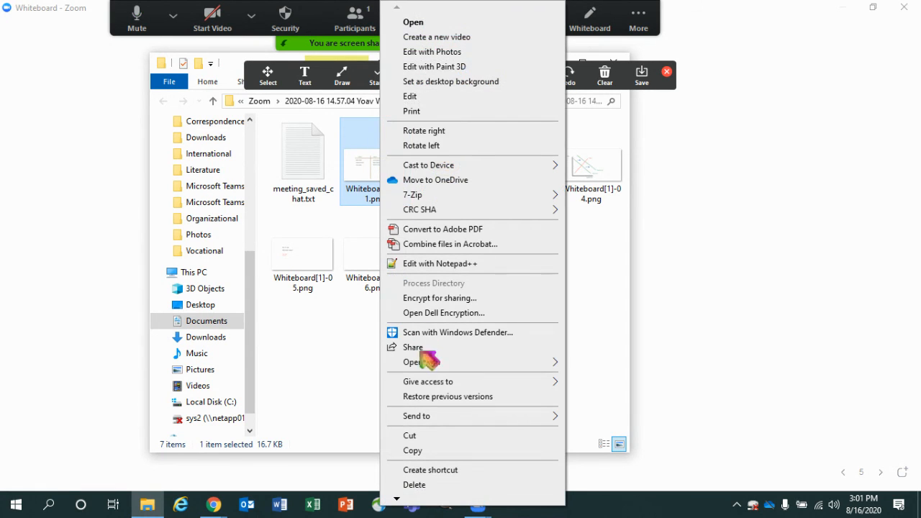
click(425, 450)
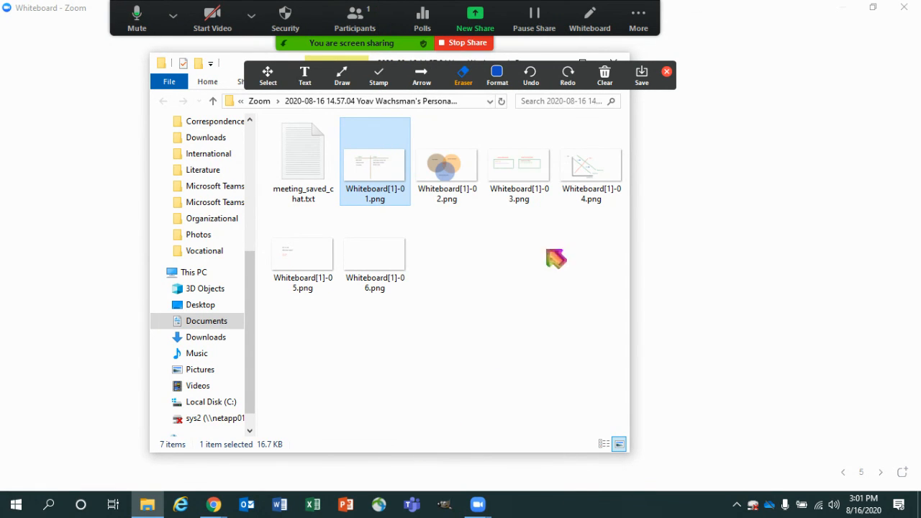
Move the annotation toolbar slightly upward and go back through the whiteboard pages to page 1
drag(586, 72, 586, 55)
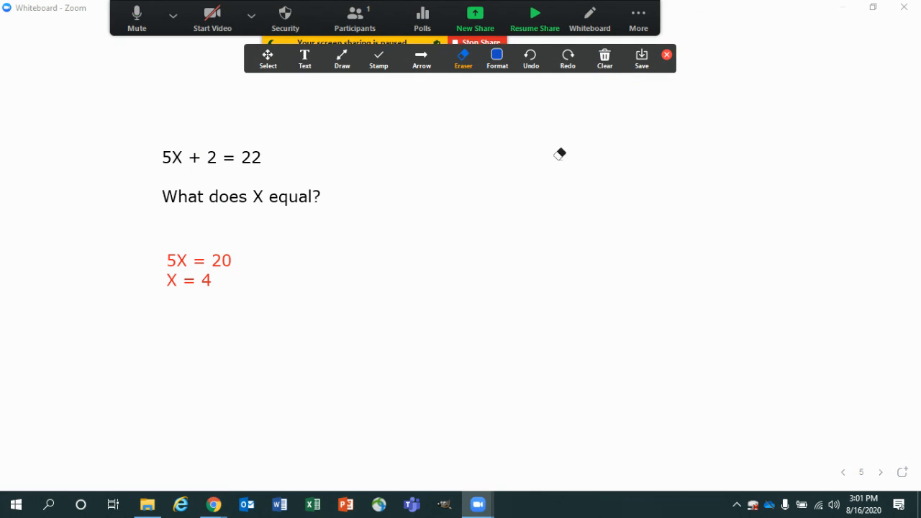
click(845, 475)
click(844, 474)
click(844, 475)
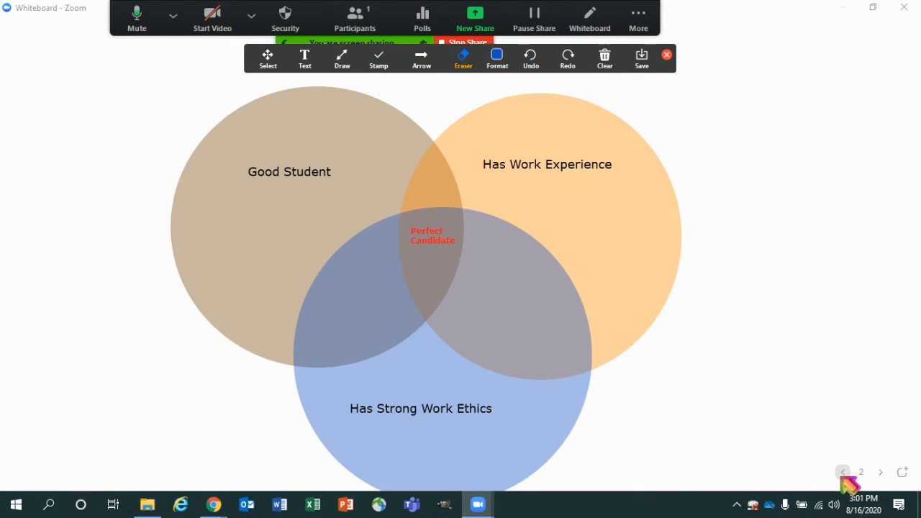
click(844, 474)
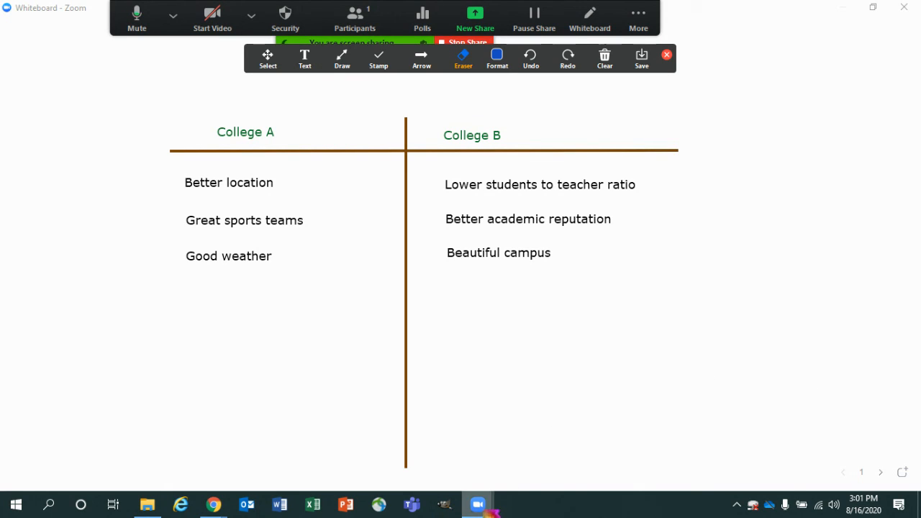
Switch to the Chrome window with the Loom library, and return to the Zoom whiteboard
mouse_move(491, 509)
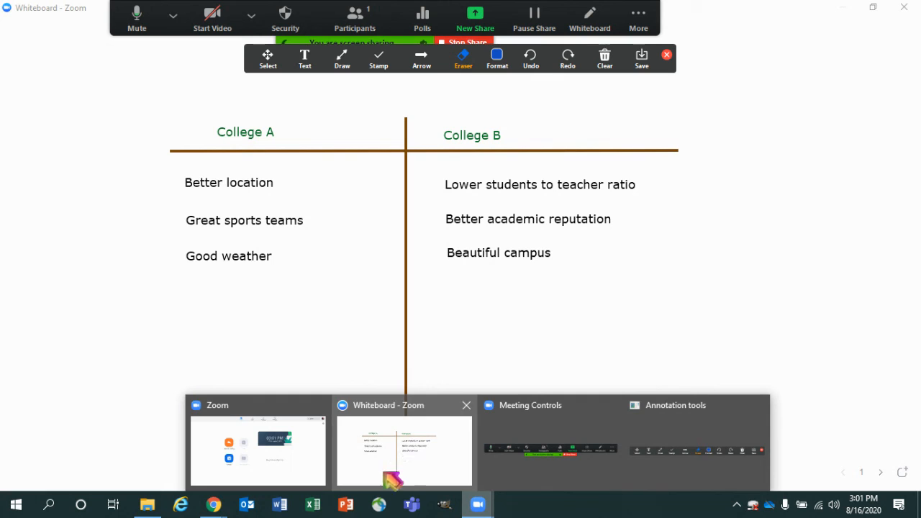
mouse_move(215, 506)
click(183, 449)
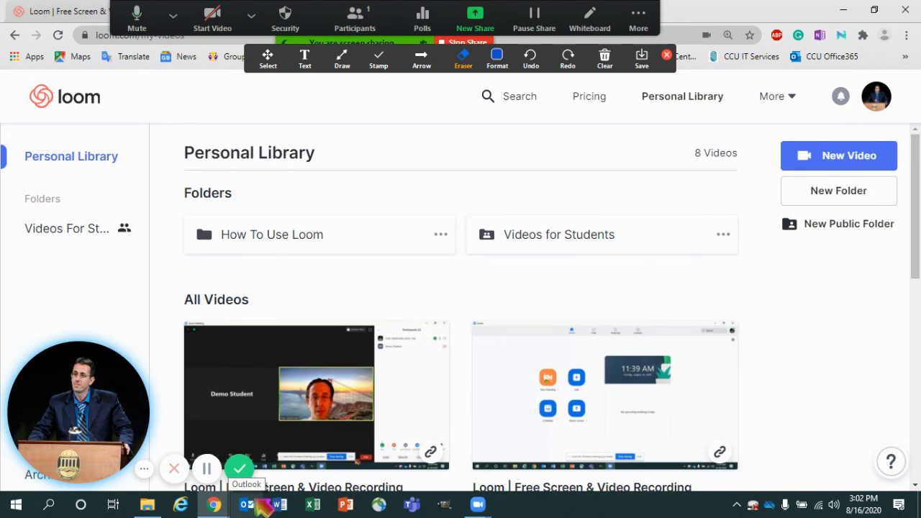
mouse_move(479, 507)
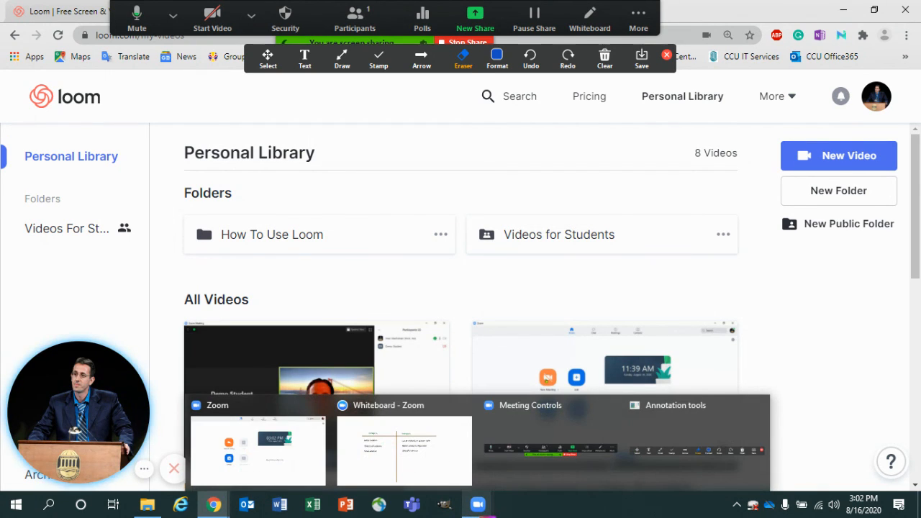
click(573, 447)
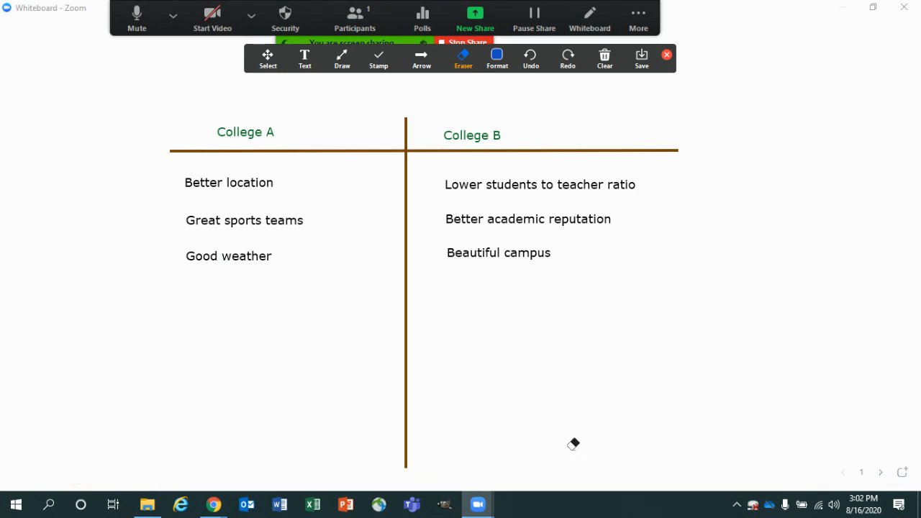
Close the shared whiteboard and end the meeting for all participants
click(904, 7)
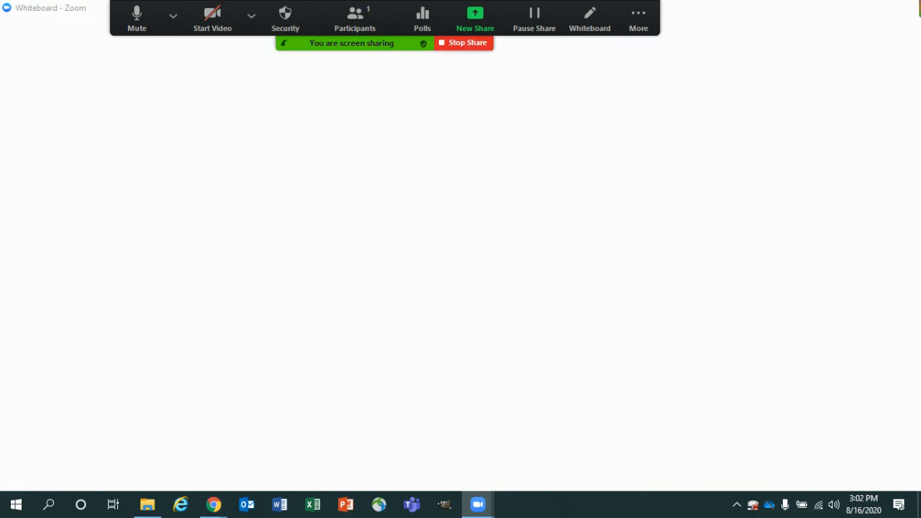
click(904, 7)
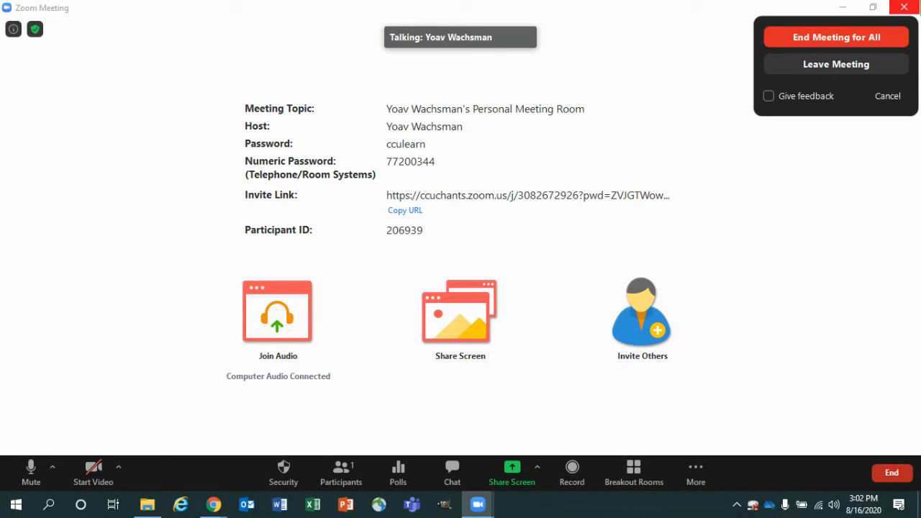
click(870, 40)
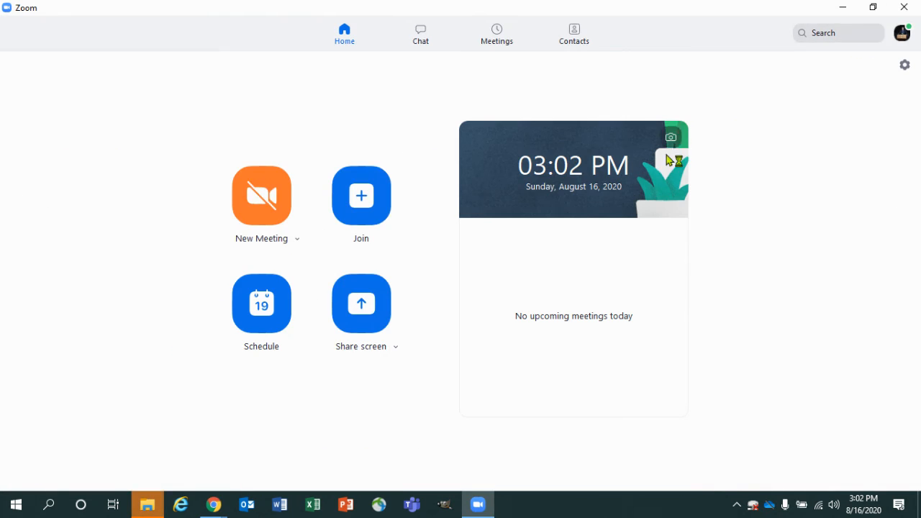